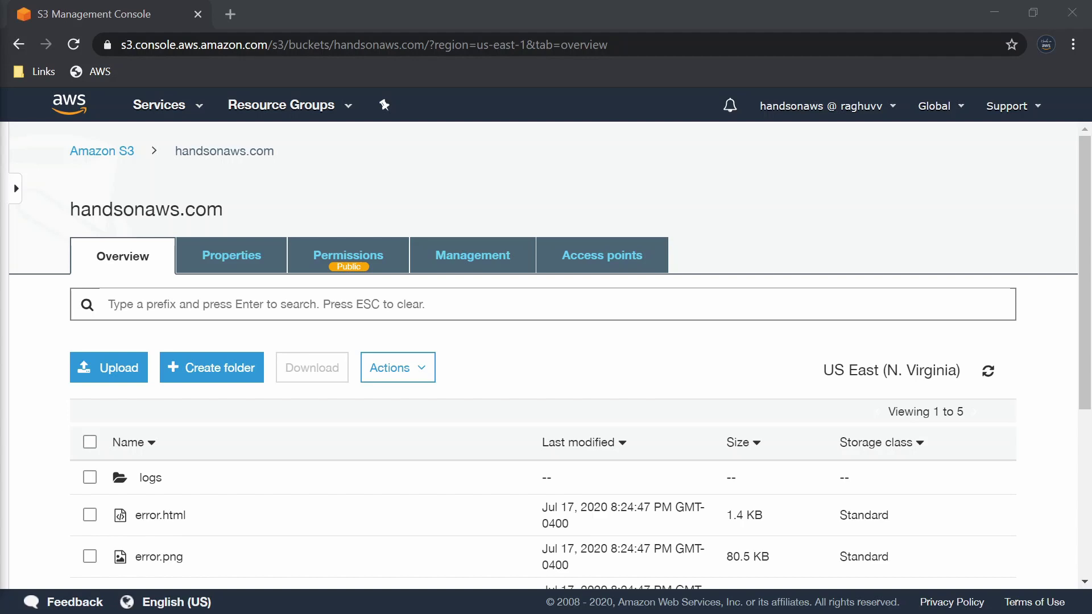
# Open handsonaws.com in a new incognito window and look over the site's home page.
pyautogui.click(1073, 45)
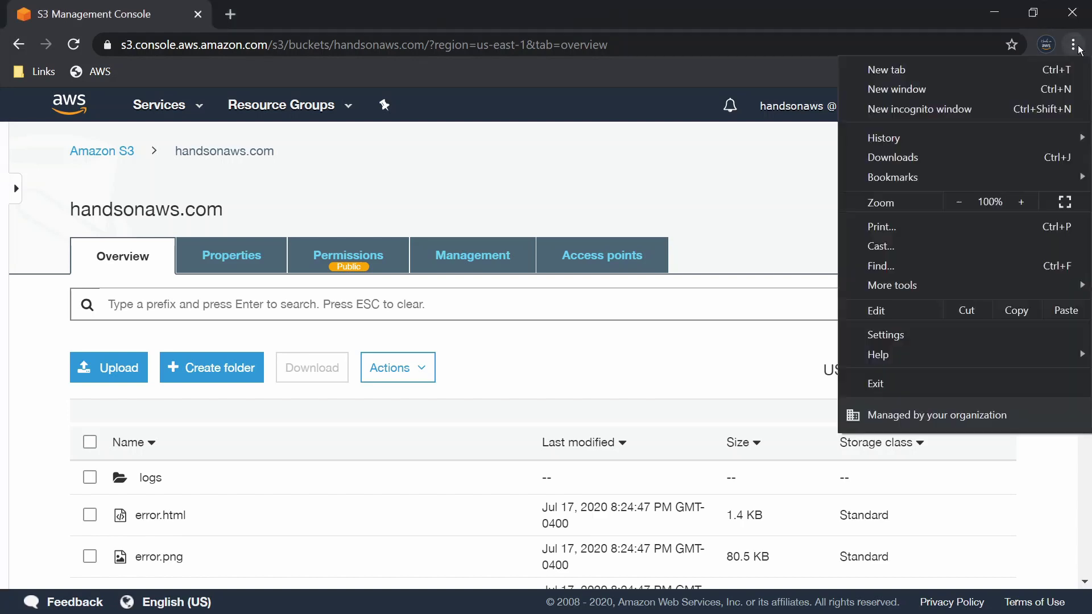
pyautogui.click(961, 112)
pyautogui.write('hands')
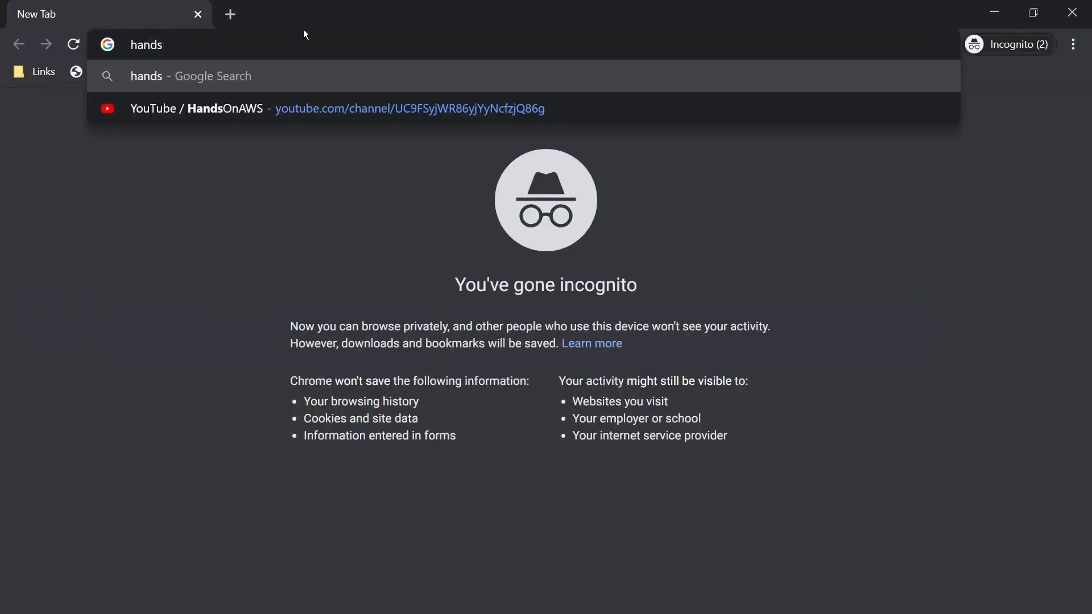
pyautogui.write('onaws.com')
pyautogui.press('Return')
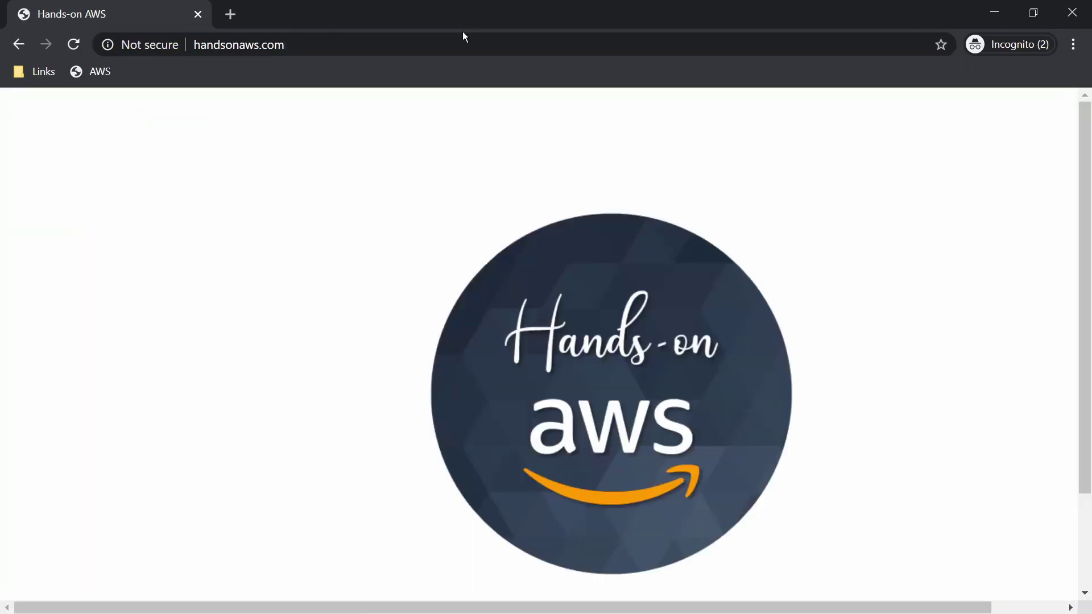
pyautogui.scroll(-3, 814, 435)
pyautogui.scroll(3, 814, 435)
pyautogui.moveTo(662, 606); pyautogui.dragTo(745, 607)
pyautogui.scroll(-3, 692, 426)
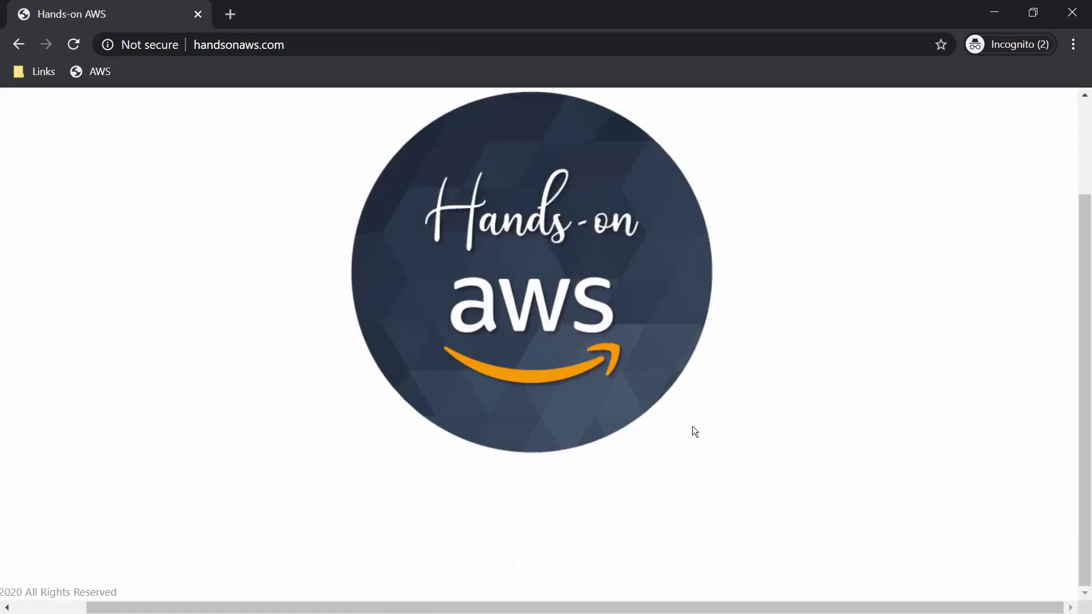
pyautogui.hscroll(-2, 693, 431)
pyautogui.doubleClick(429, 9)
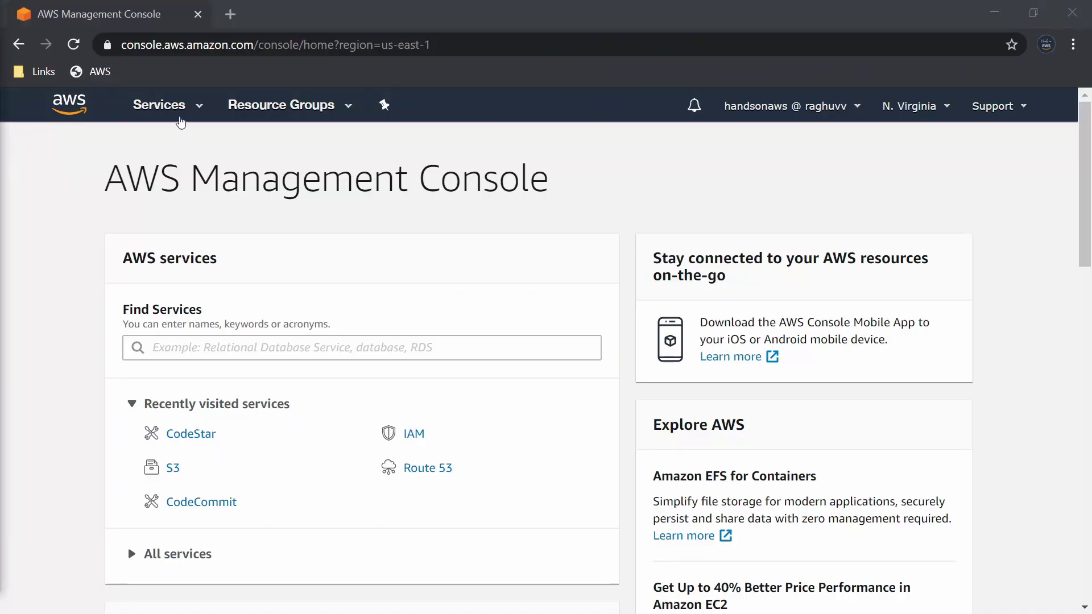
# Open the CodeCommit service from the Developer Tools group of AWS services.
pyautogui.click(180, 117)
pyautogui.scroll(-20, 433, 349)
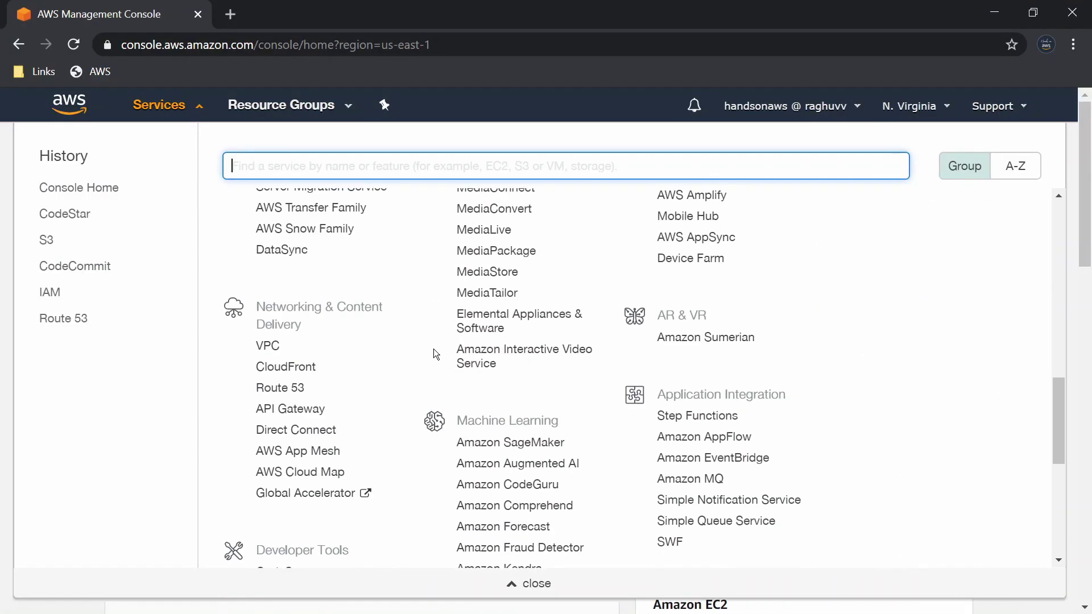
pyautogui.scroll(3, 428, 348)
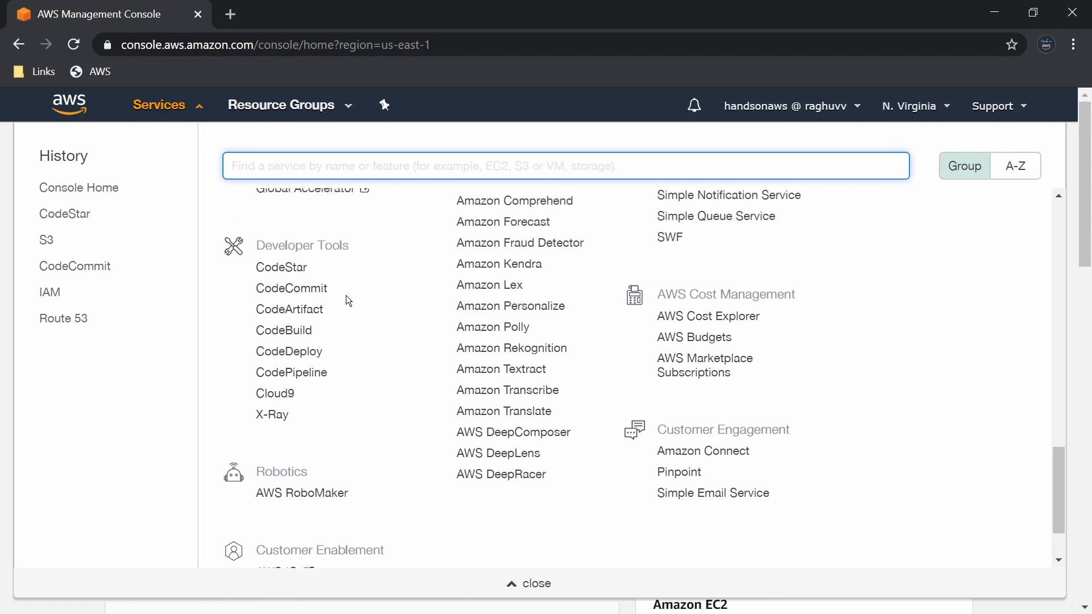
pyautogui.click(282, 288)
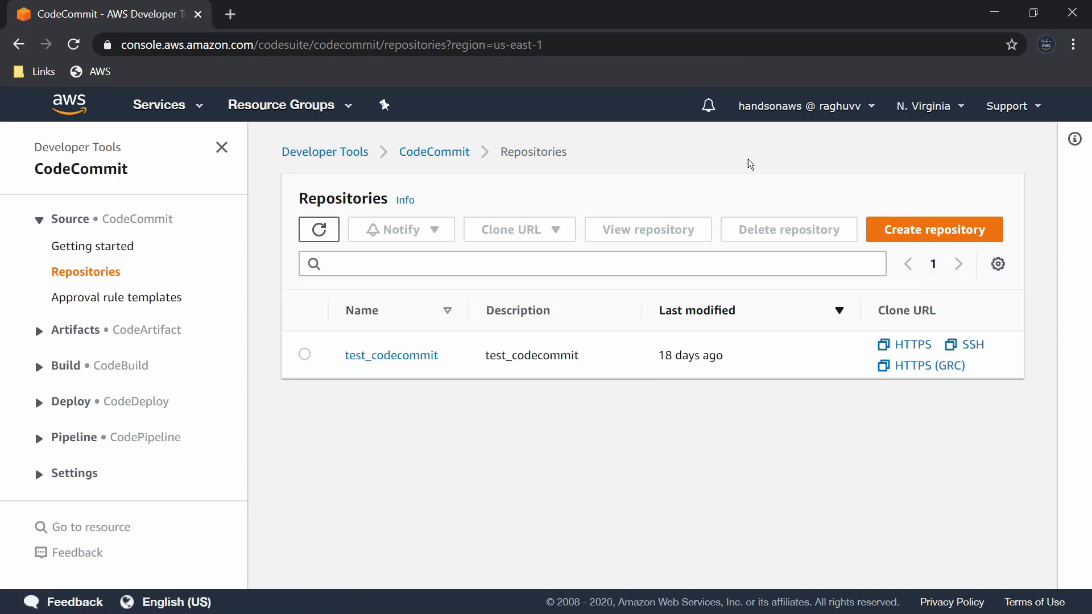
# Create a CodeCommit repository named handsonaws, without a description or tags.
pyautogui.click(905, 235)
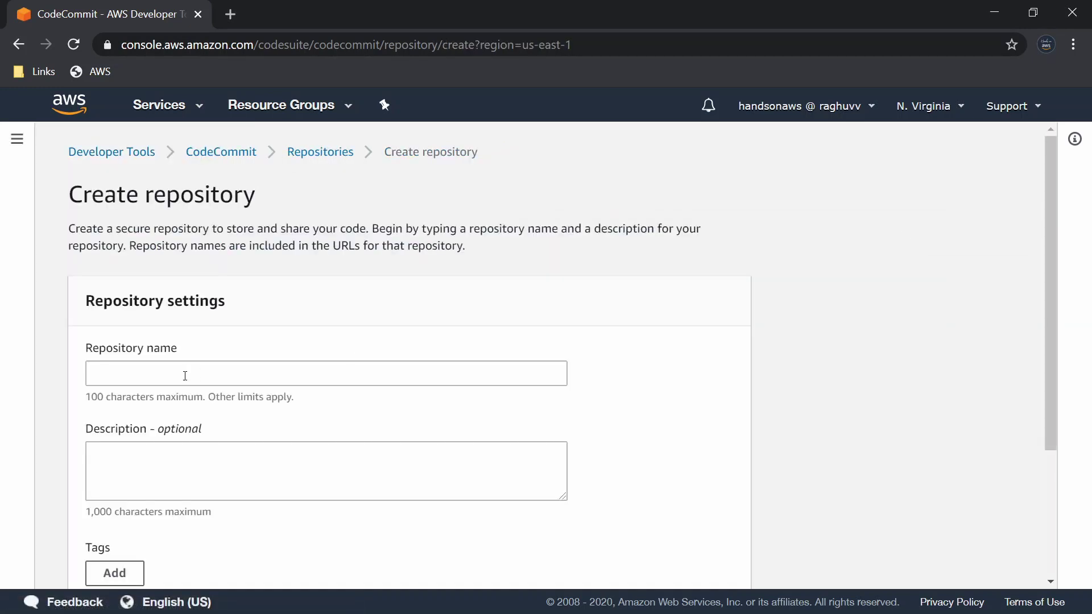
pyautogui.click(185, 376)
pyautogui.write('hand')
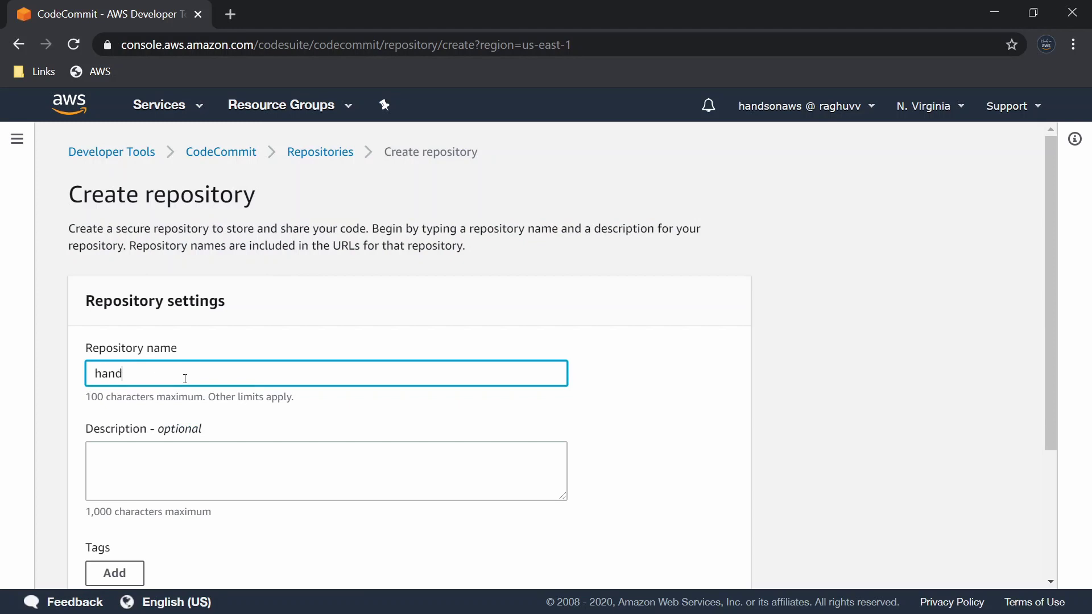
pyautogui.write('sonaws')
pyautogui.scroll(-3, 185, 379)
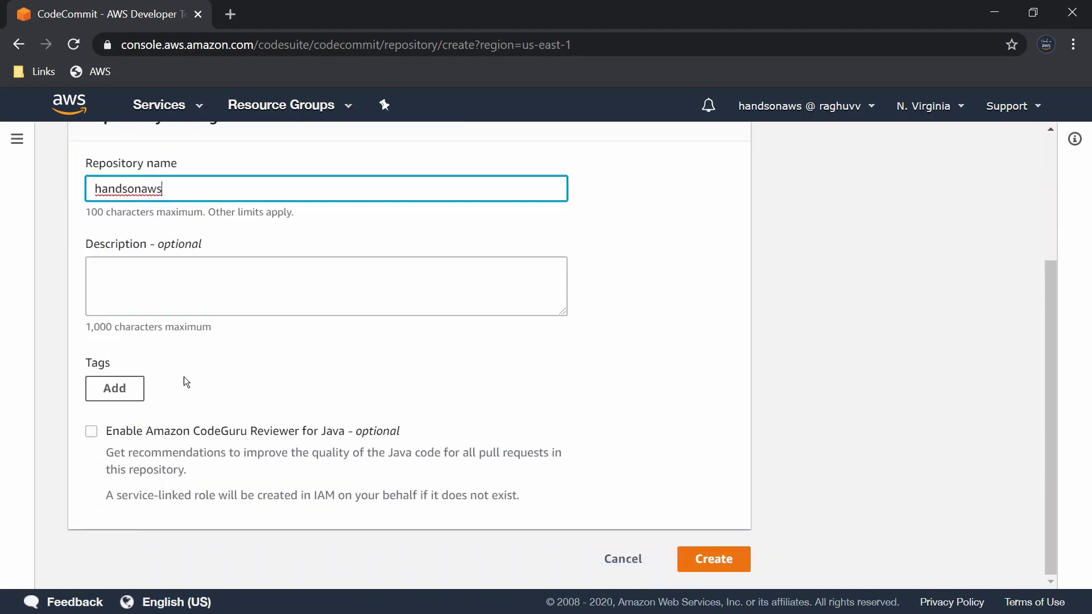
pyautogui.click(717, 563)
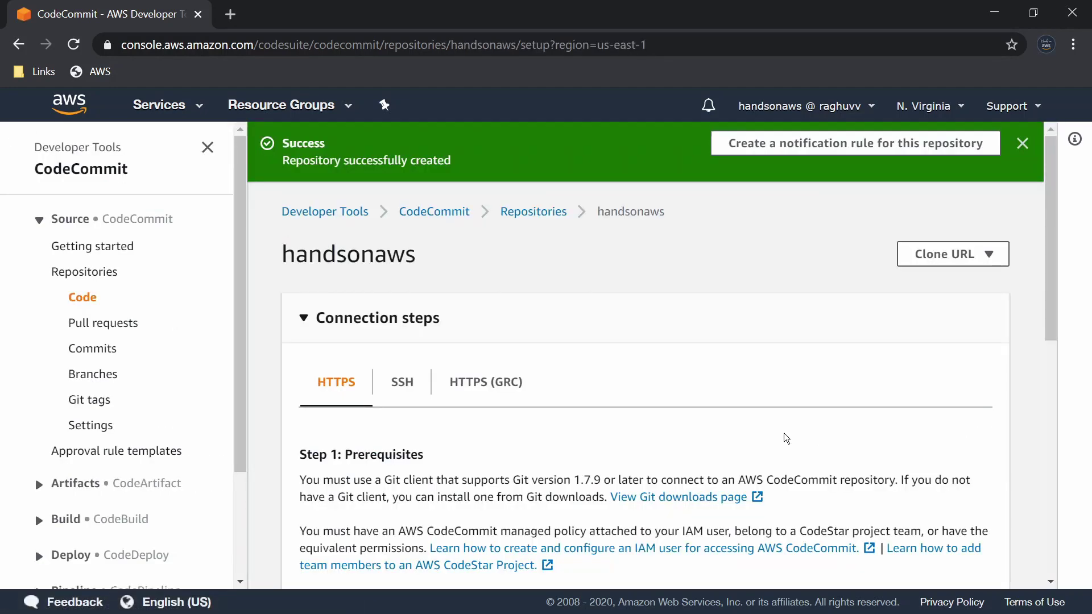
# Review the HTTPS connection steps for the new repository and the linked Git credentials guide, and return to the repository page.
pyautogui.scroll(-4, 785, 438)
pyautogui.scroll(2, 785, 437)
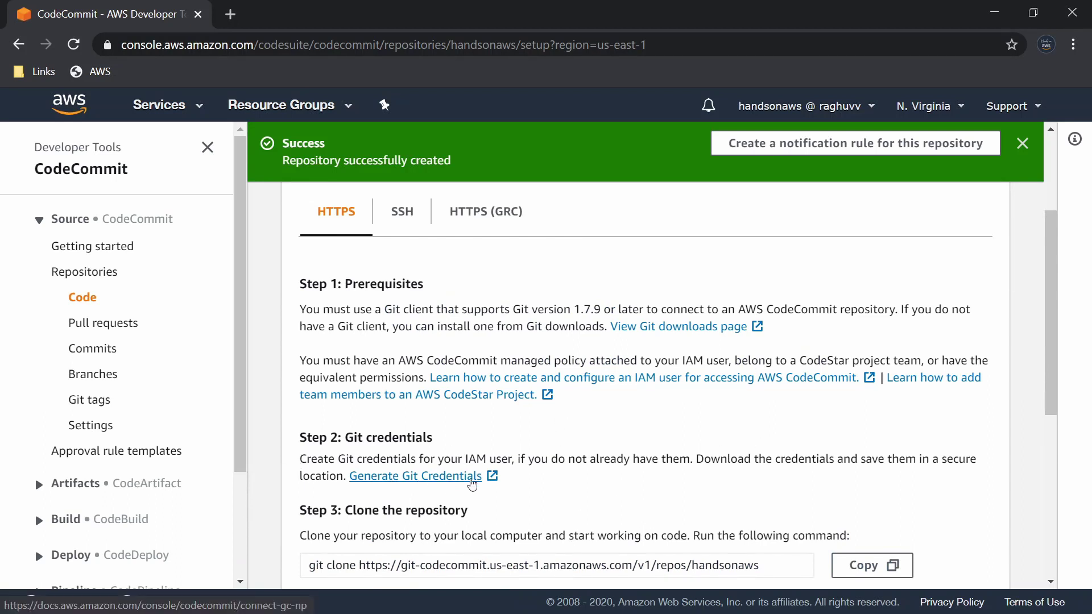
pyautogui.scroll(-1, 472, 484)
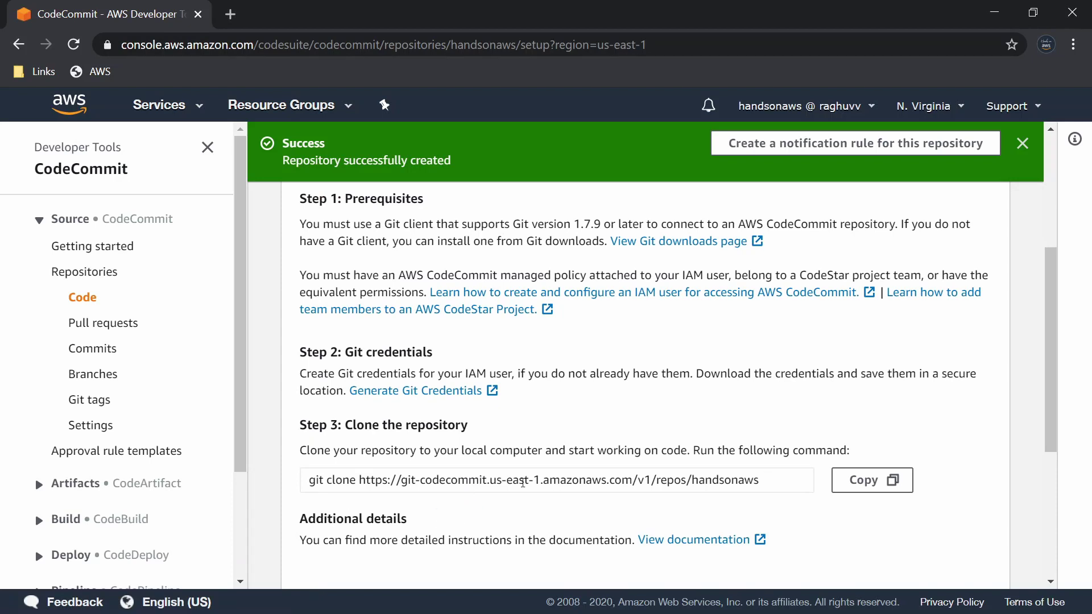
pyautogui.click(395, 393)
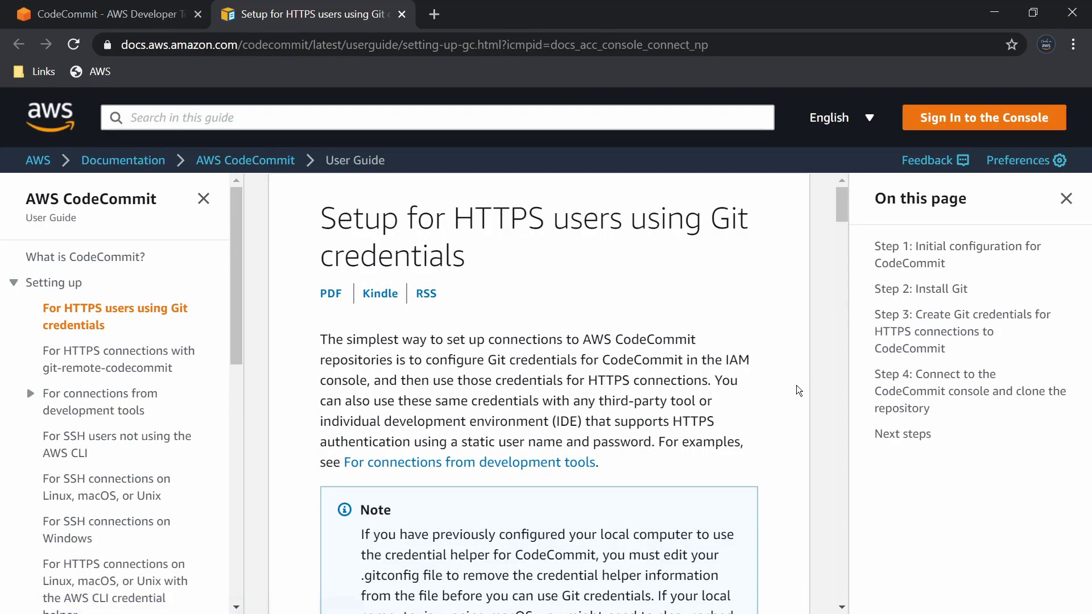
pyautogui.scroll(-10, 414, 328)
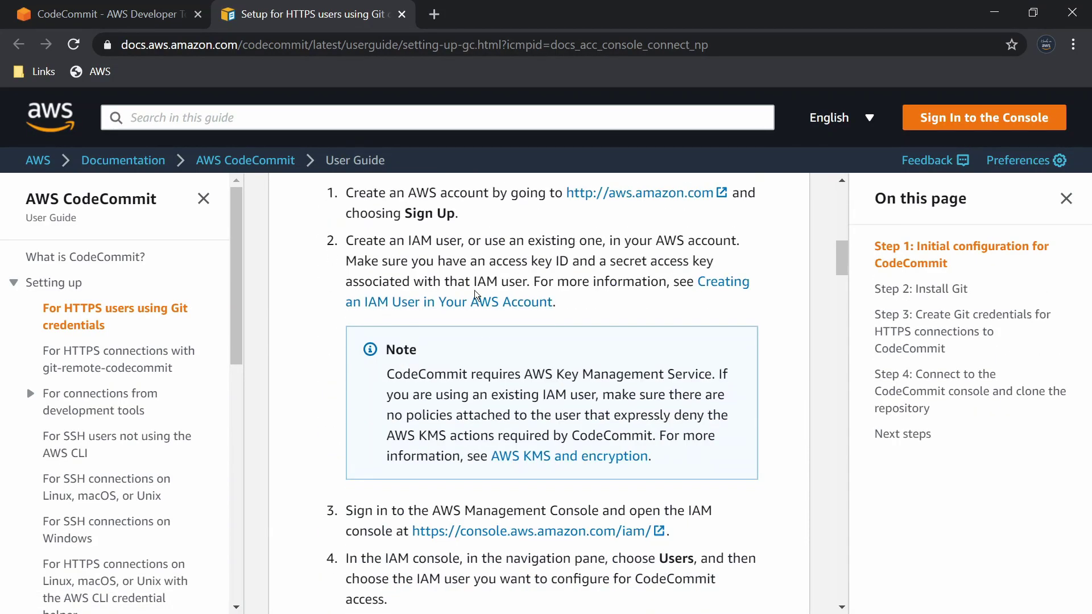
pyautogui.scroll(-3, 413, 328)
pyautogui.click(82, 6)
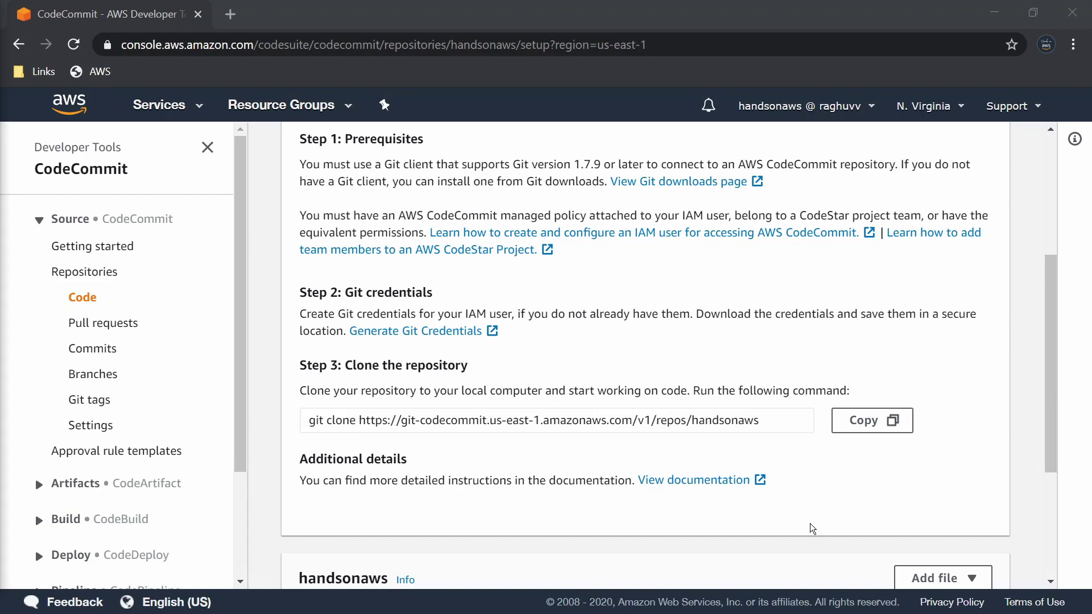
# Open the account's security credentials and examine the HTTPS Git credentials for AWS CodeCommit.
pyautogui.scroll(-4, 812, 517)
pyautogui.scroll(6, 666, 500)
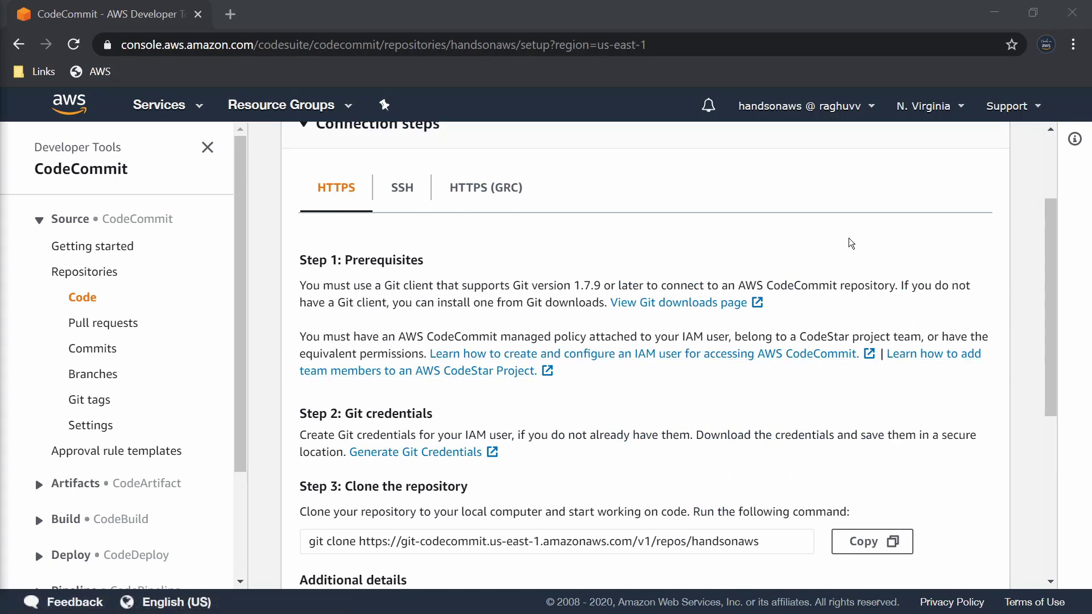
pyautogui.click(817, 109)
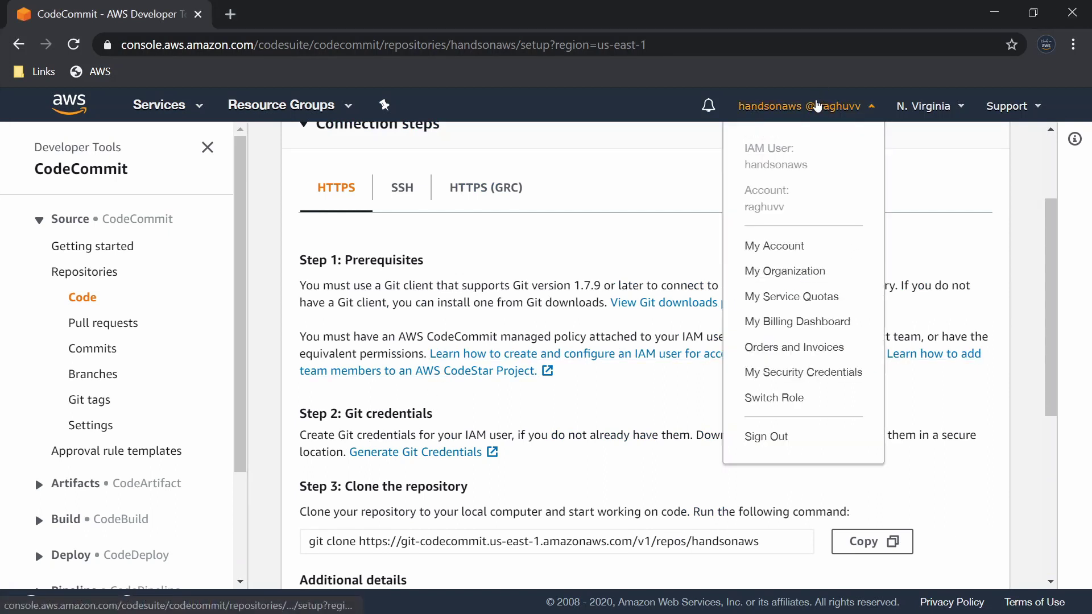
pyautogui.click(784, 376)
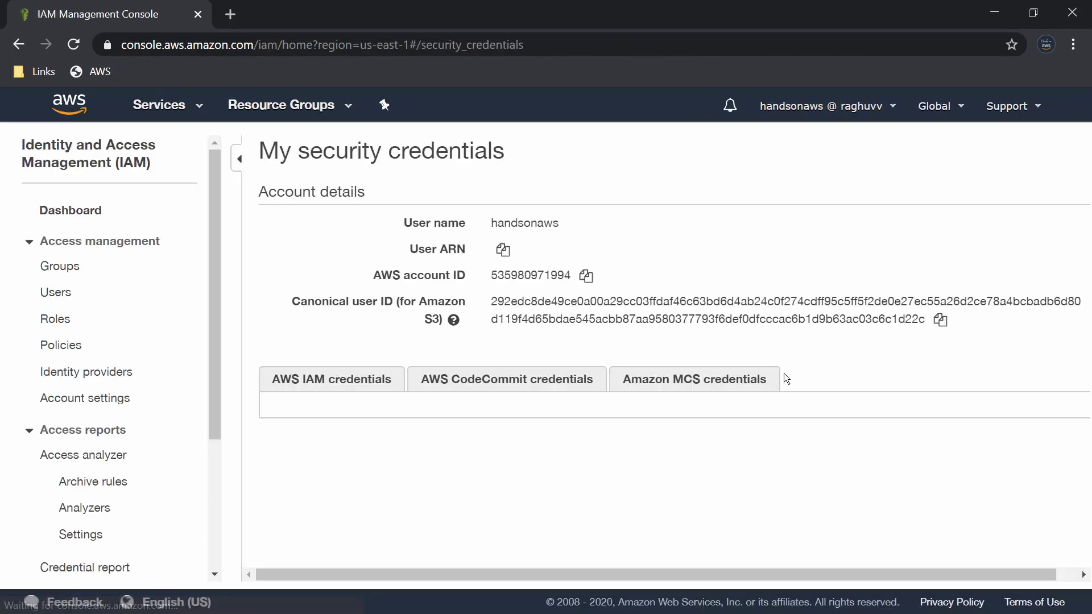
pyautogui.scroll(-2, 612, 268)
pyautogui.click(456, 251)
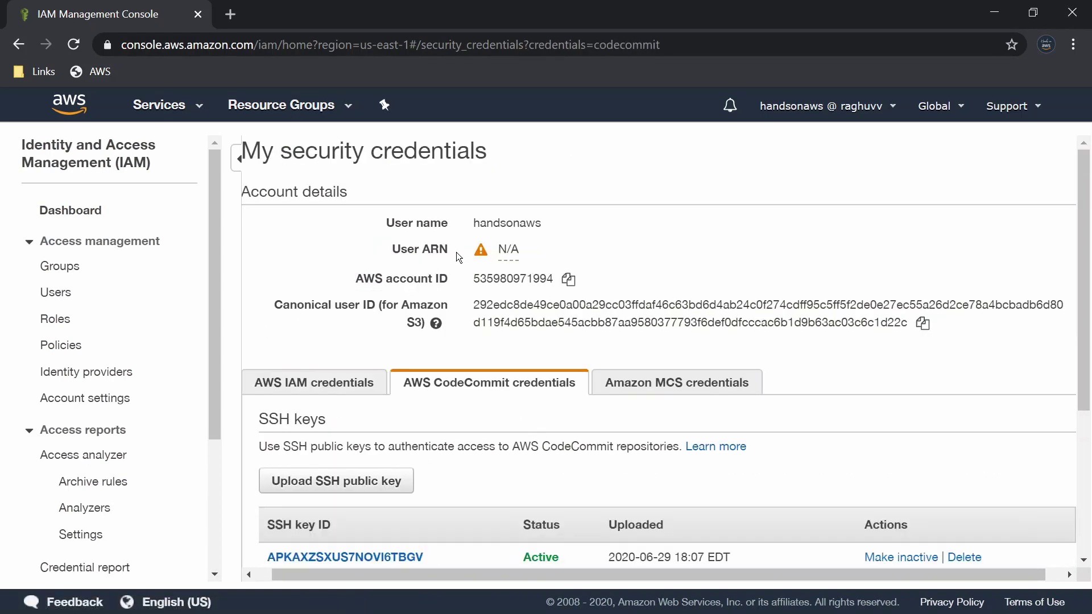
pyautogui.scroll(-4, 530, 304)
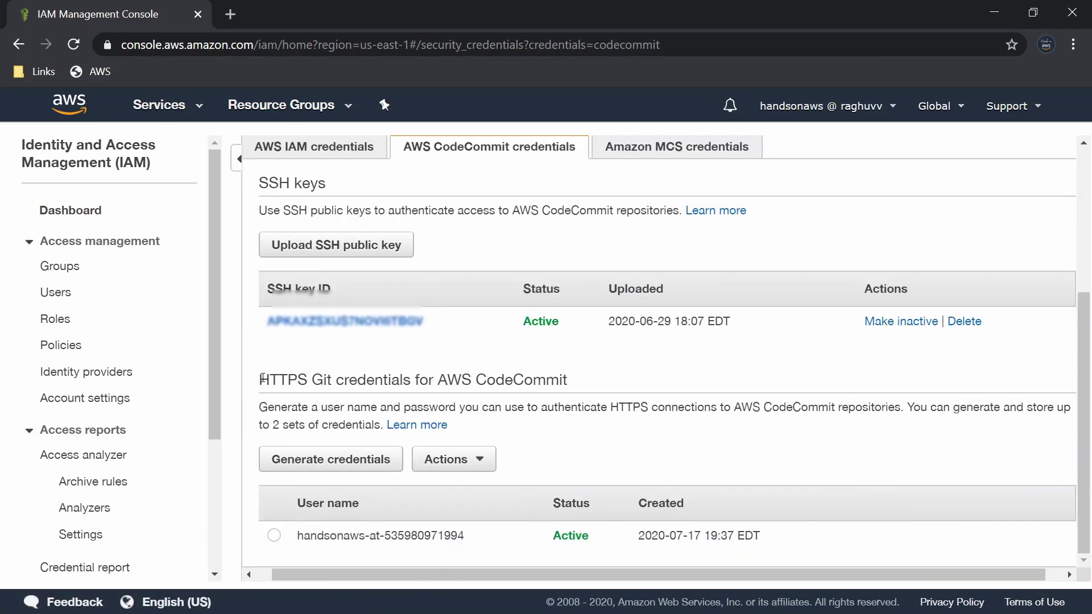
pyautogui.moveTo(263, 378); pyautogui.dragTo(591, 380)
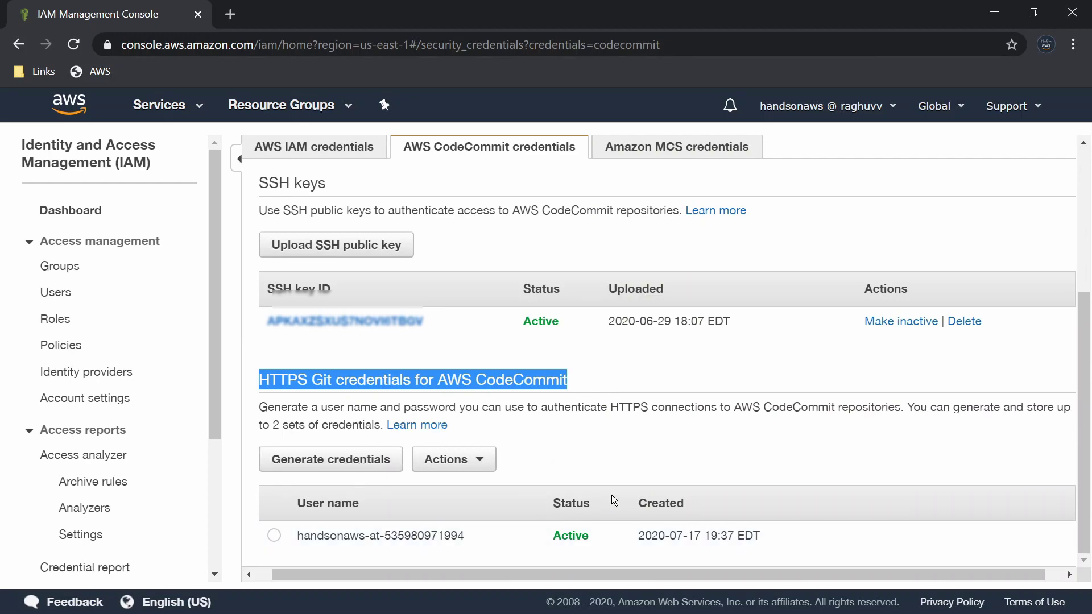
# Copy the HTTPS git clone command of the handsonaws repository and run it in Cmder from C:\Dev\code.
pyautogui.hotkey('alt', 'Tab')
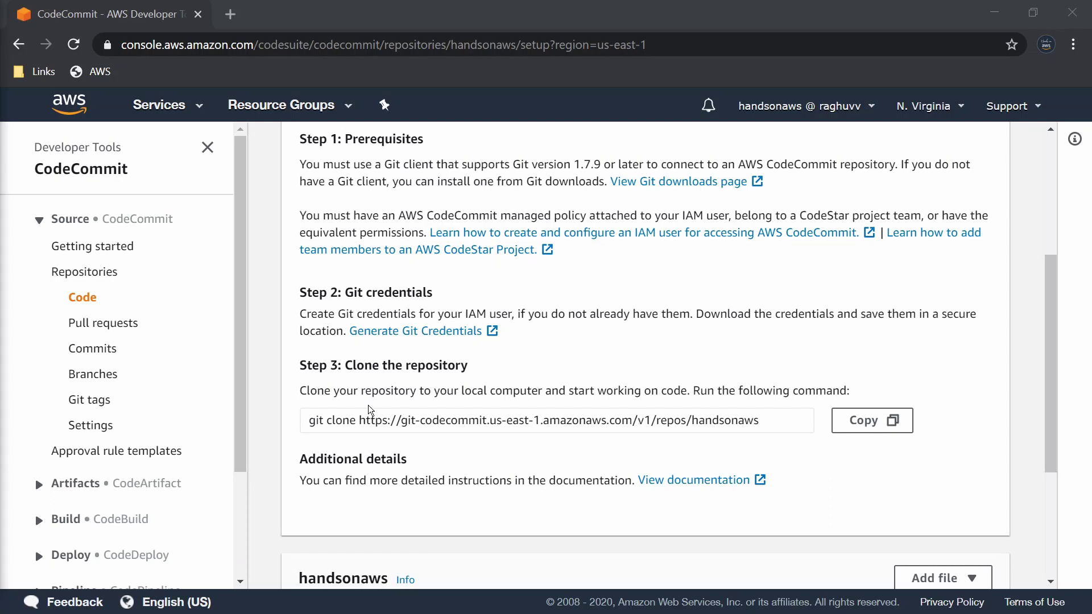
pyautogui.moveTo(311, 420); pyautogui.dragTo(783, 417)
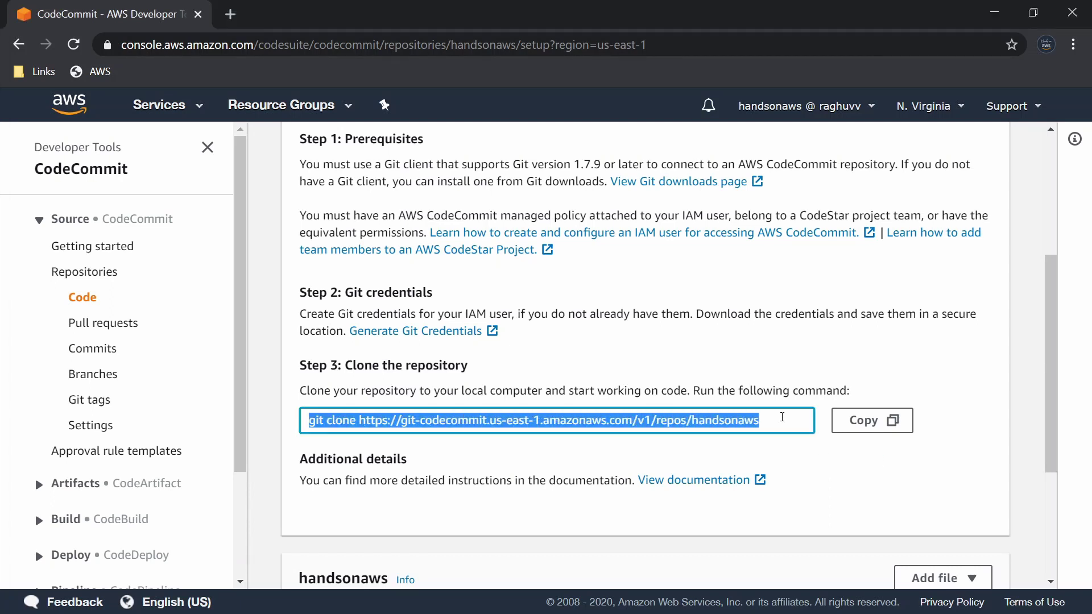
pyautogui.click(860, 422)
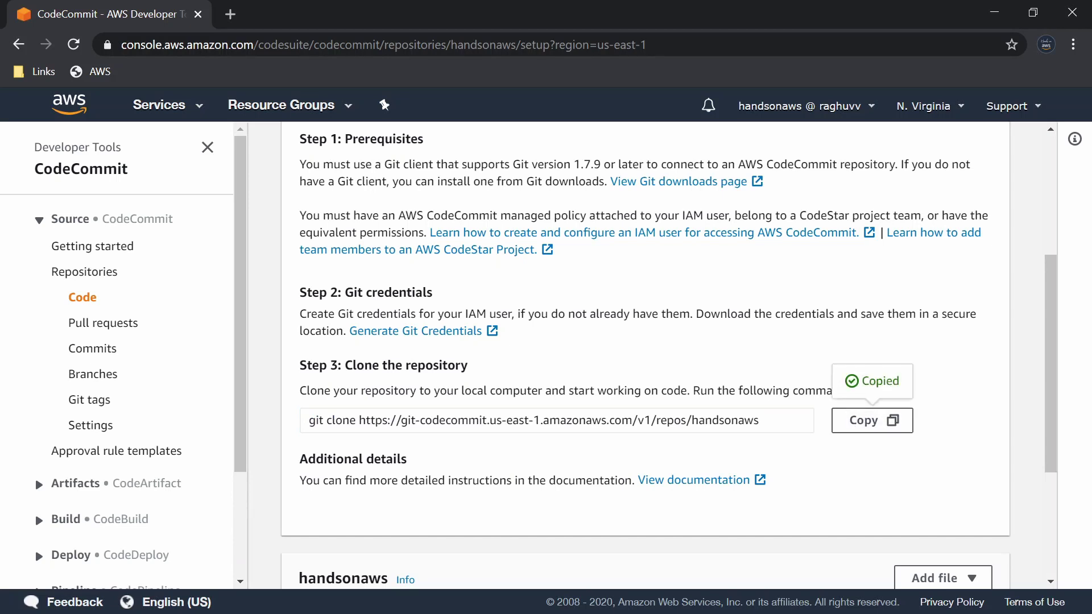
pyautogui.hotkey('alt', 'Tab')
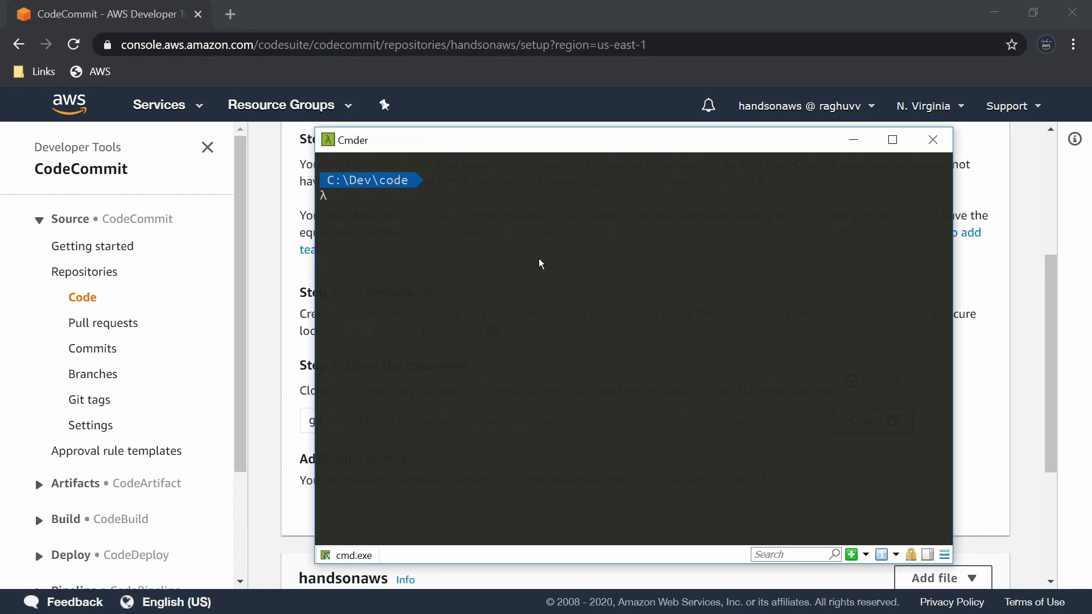
pyautogui.hotkey('ctrl', 'v')
pyautogui.press('Return')
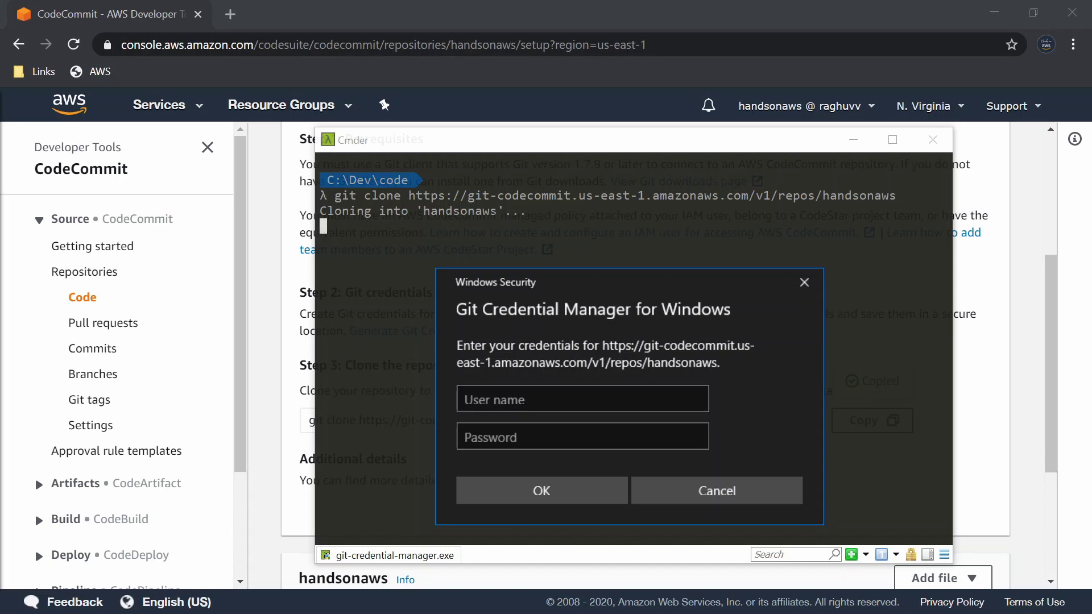
# Enter the Git credentials' user name and password in Git Credential Manager and submit them to clone the repository.
pyautogui.click(521, 401)
pyautogui.hotkey('ctrl', 'v')
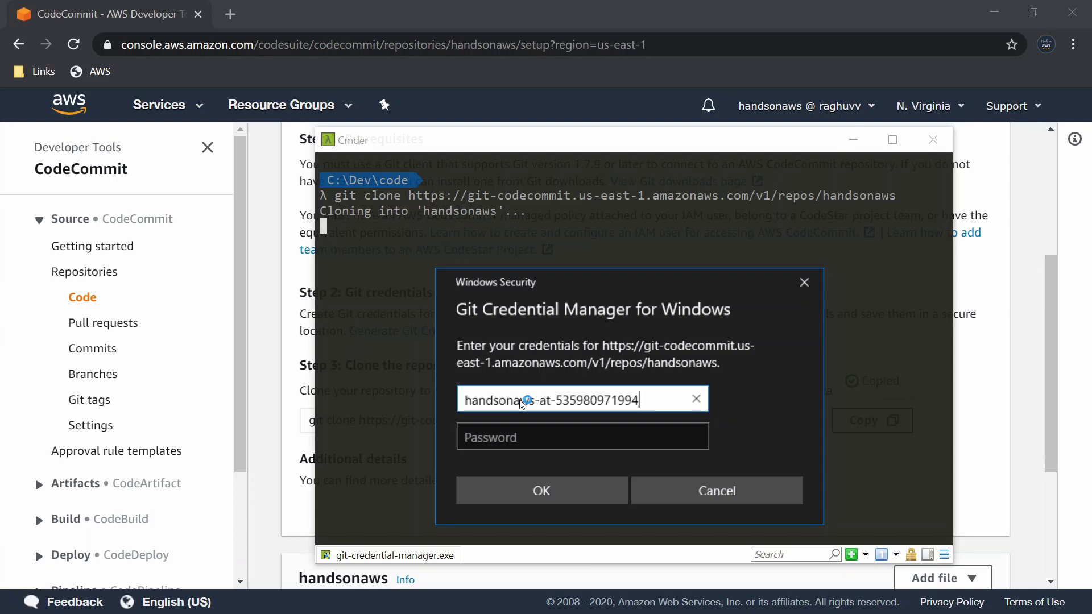
pyautogui.hotkey('alt', 'Tab')
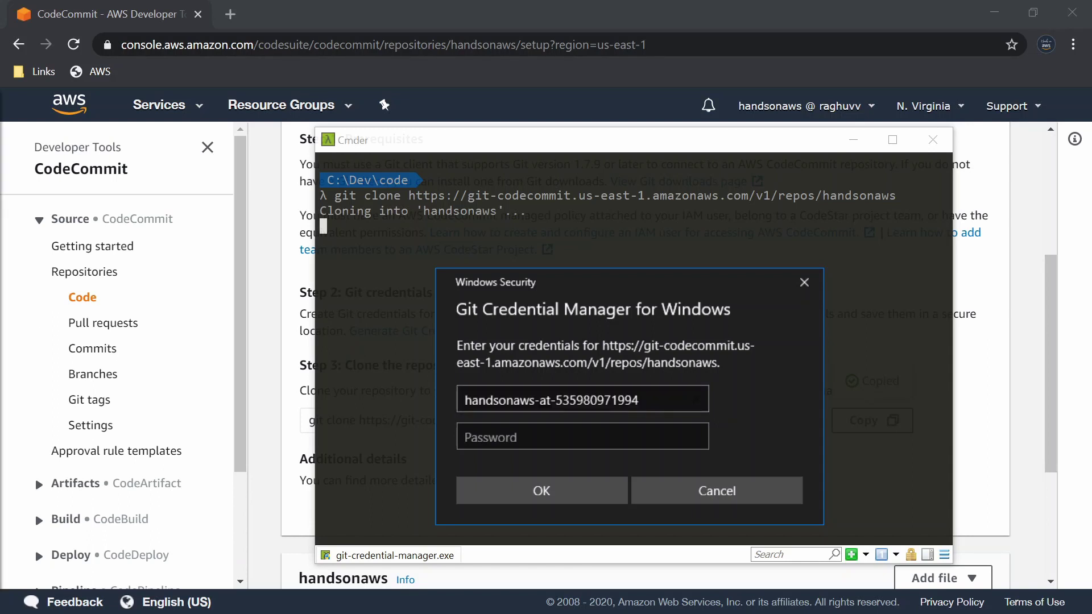
pyautogui.click(535, 441)
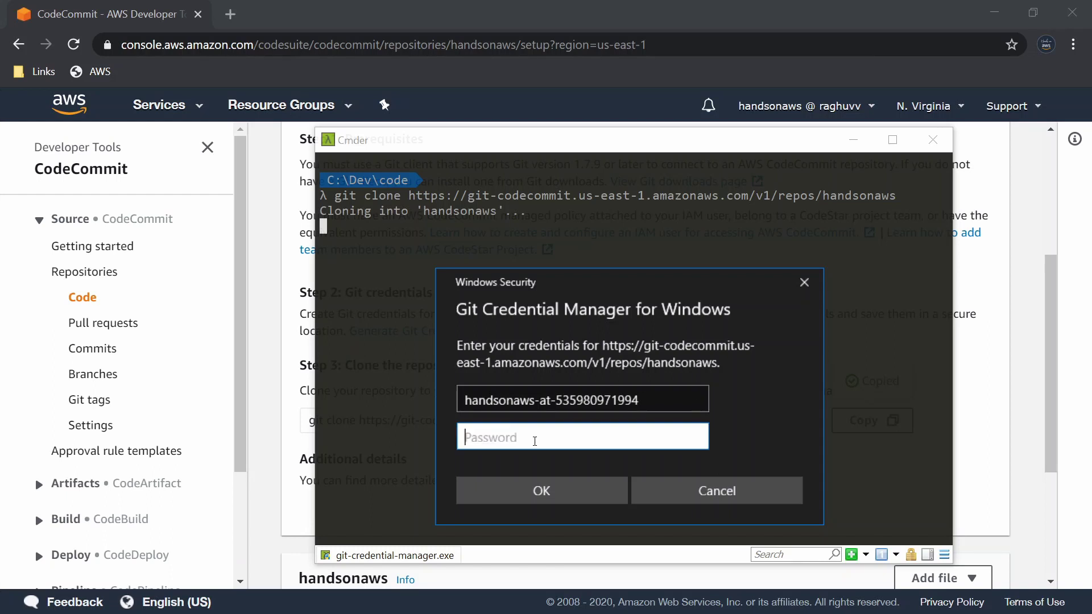
pyautogui.hotkey('ctrl', 'v')
pyautogui.click(558, 498)
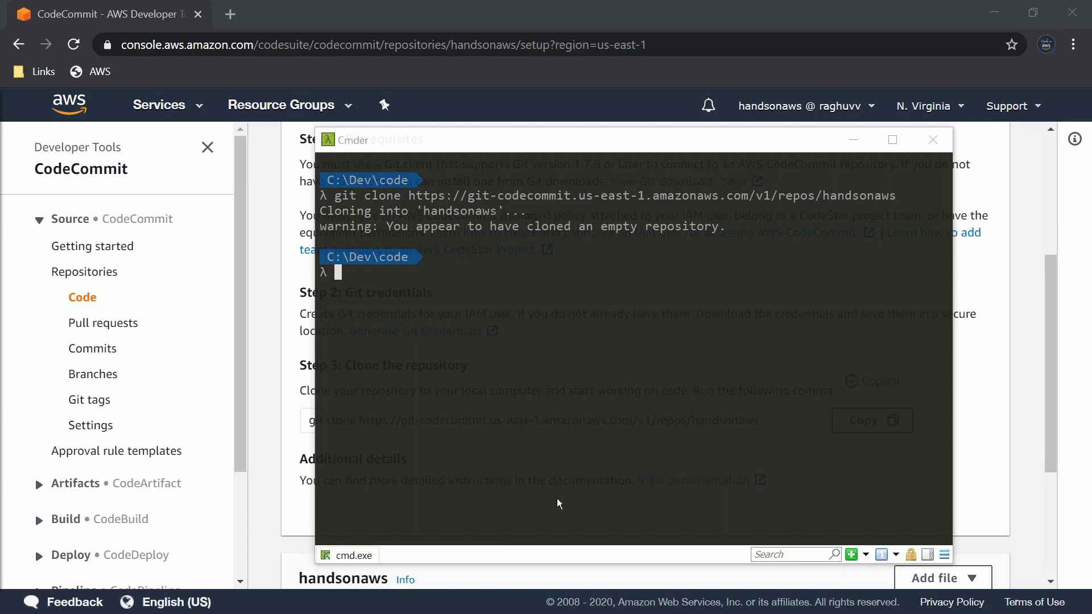
# Change into the cloned handsonaws folder and list its contents with dir.
pyautogui.click(558, 504)
pyautogui.write('cd handsonaws')
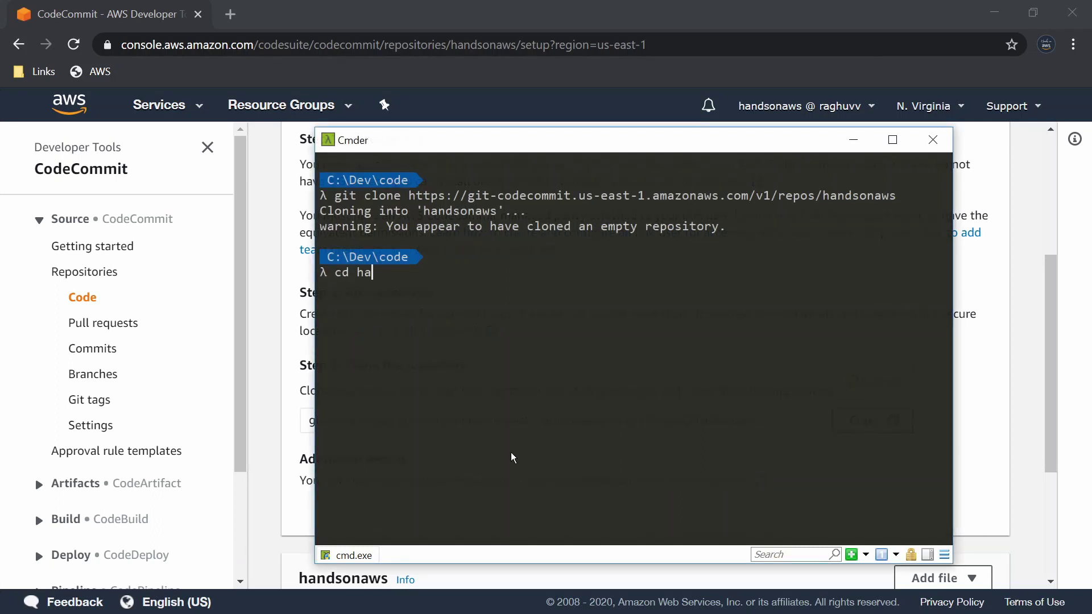
pyautogui.press('Return')
pyautogui.write('dir')
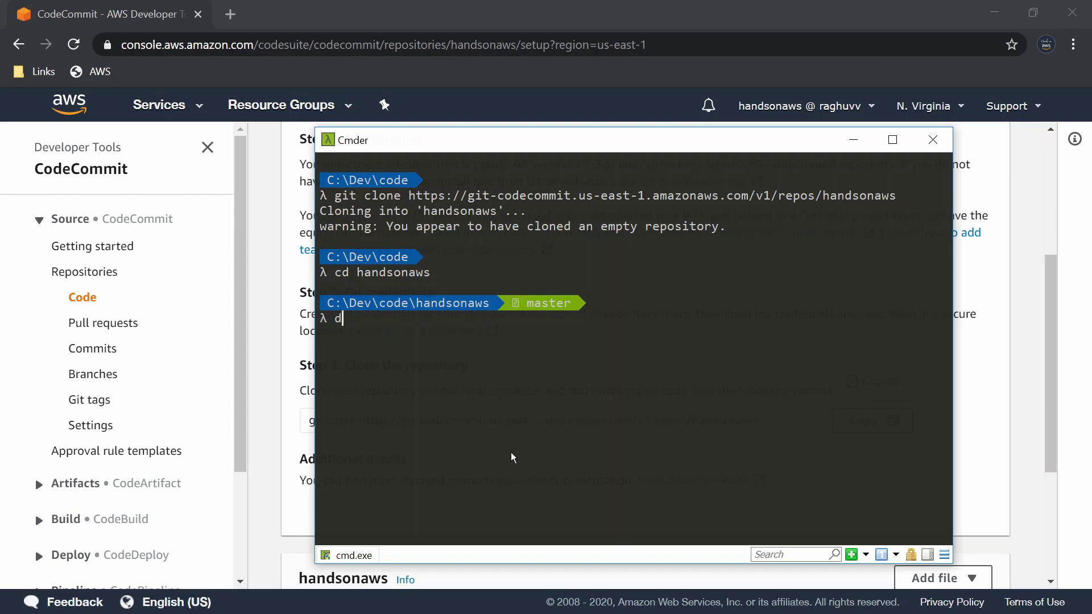
pyautogui.press('Return')
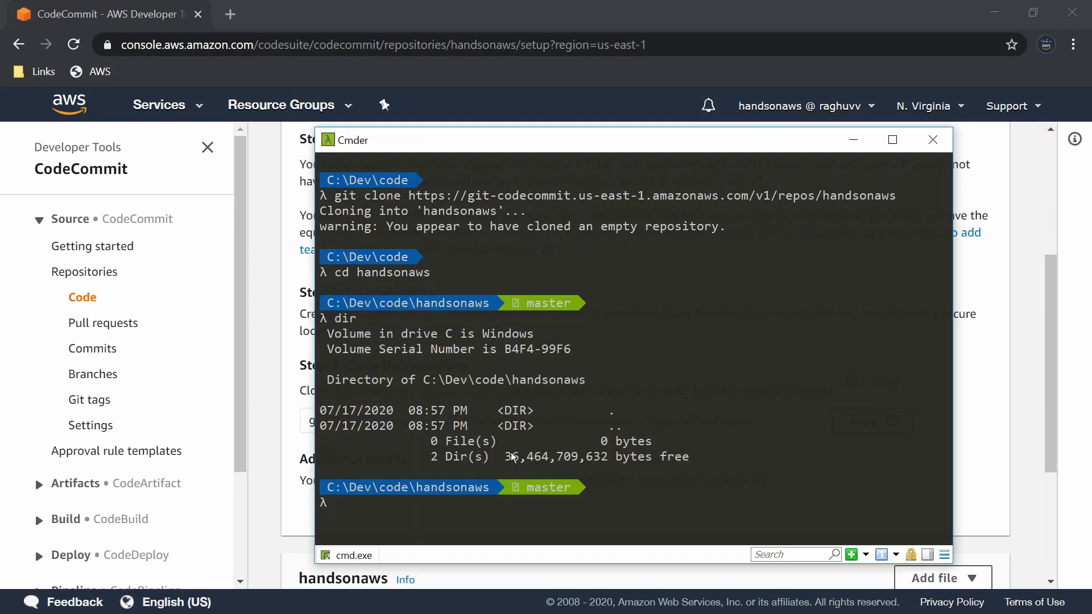
# Copy error.html, error.png, index.html and splash1.png from static-website-files into the cloned handsonaws folder with Explorer, and minimize both folder windows.
pyautogui.click(222, 613)
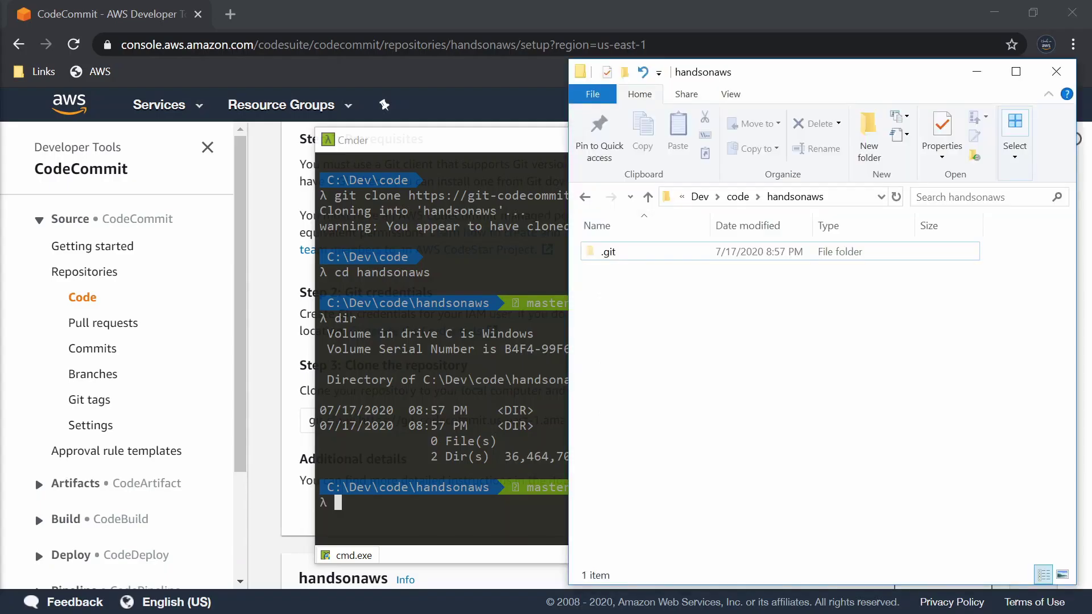
pyautogui.click(221, 613)
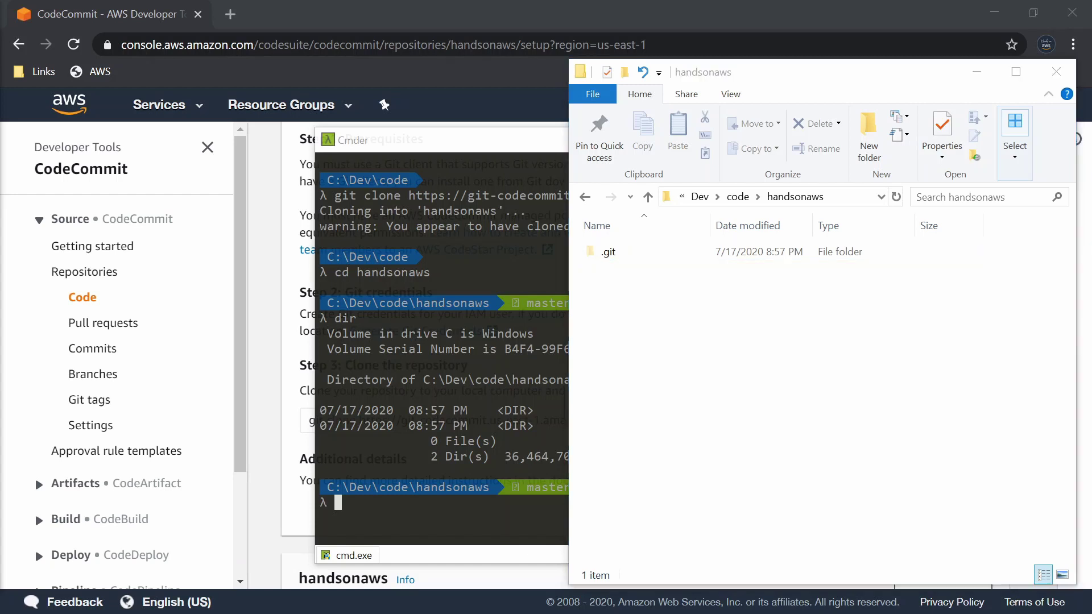
pyautogui.click(222, 613)
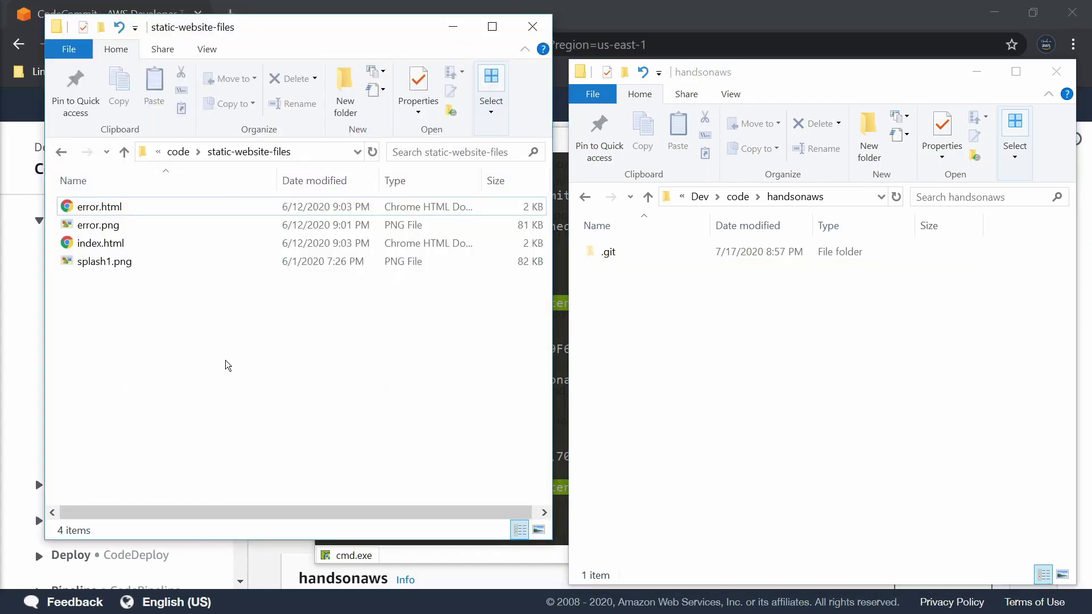
pyautogui.moveTo(225, 362); pyautogui.dragTo(38, 188)
pyautogui.hotkey('ctrl', 'c')
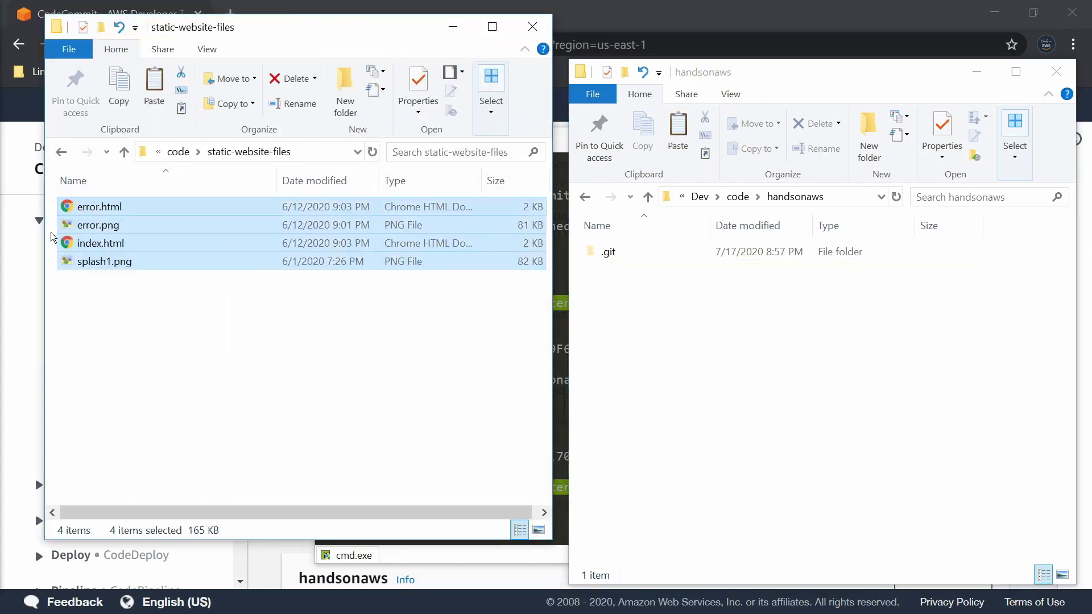
pyautogui.rightClick(743, 350)
pyautogui.click(680, 469)
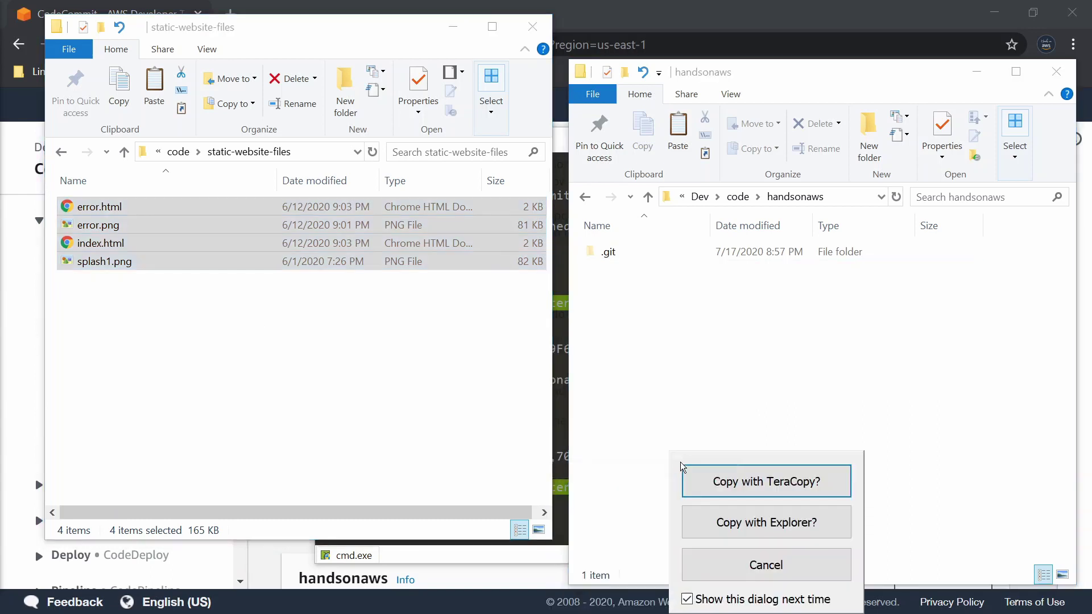
pyautogui.click(727, 528)
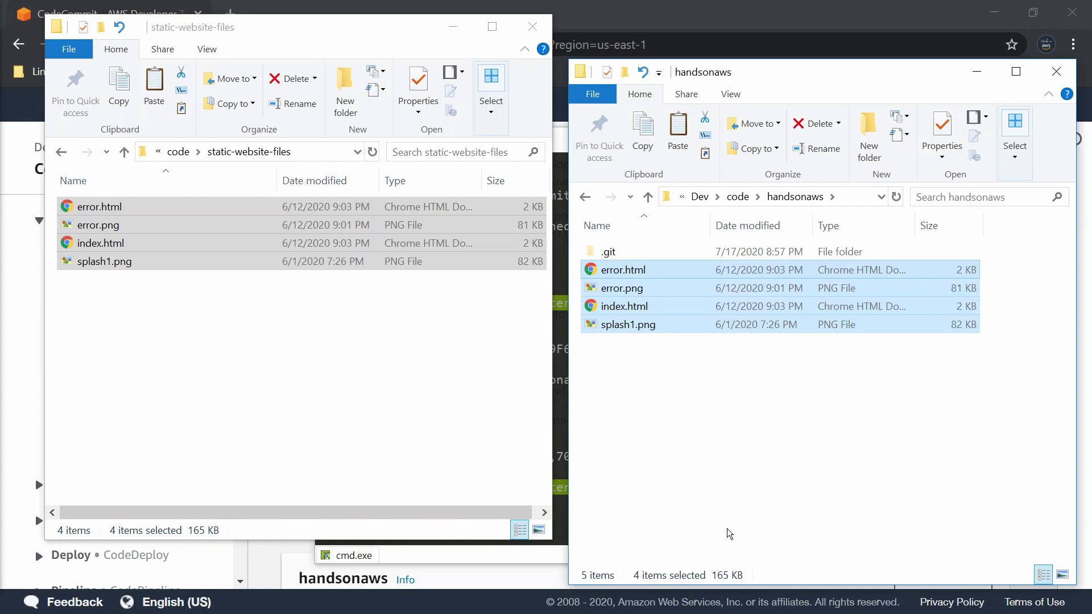
pyautogui.click(727, 529)
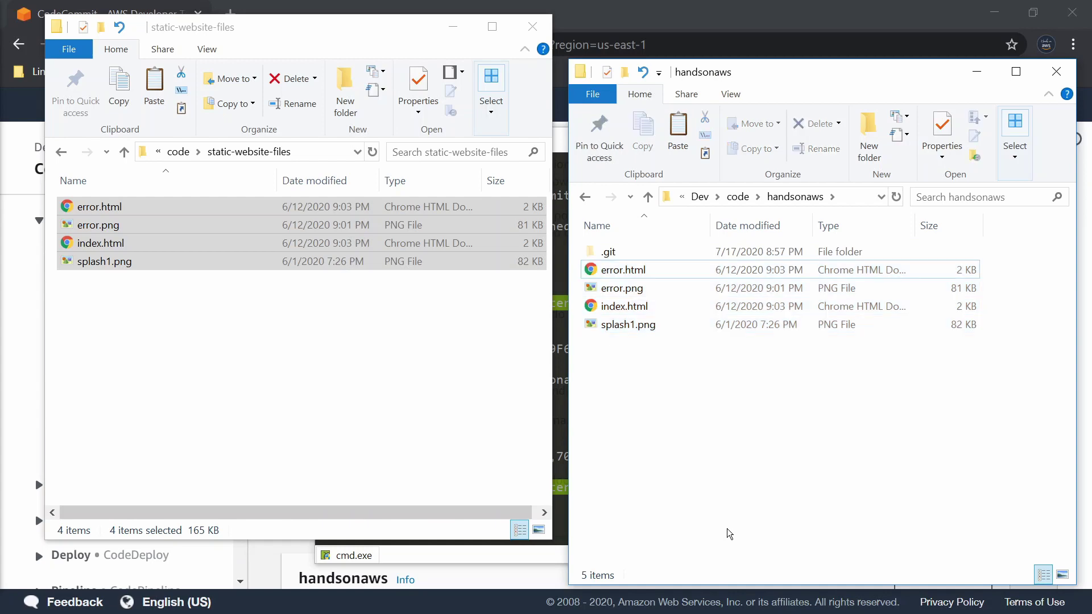
pyautogui.click(990, 79)
pyautogui.click(465, 32)
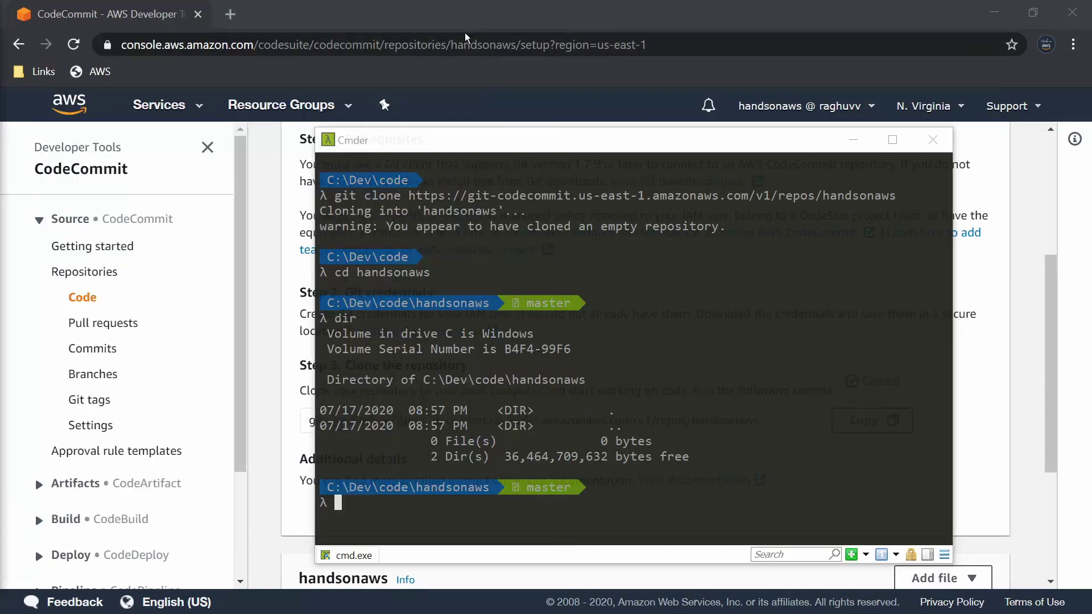
# List the handsonaws folder's contents in Cmder with ls and dir, and check the repository state with git status.
pyautogui.click(439, 510)
pyautogui.write('ls')
pyautogui.press('Return')
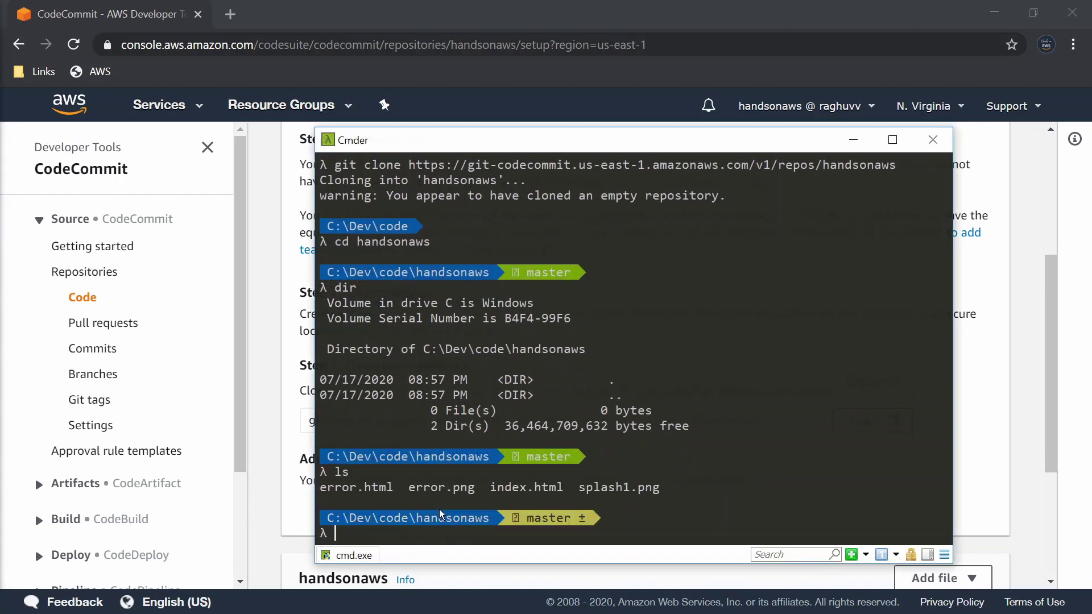
pyautogui.write('dir')
pyautogui.press('Return')
pyautogui.write('git status')
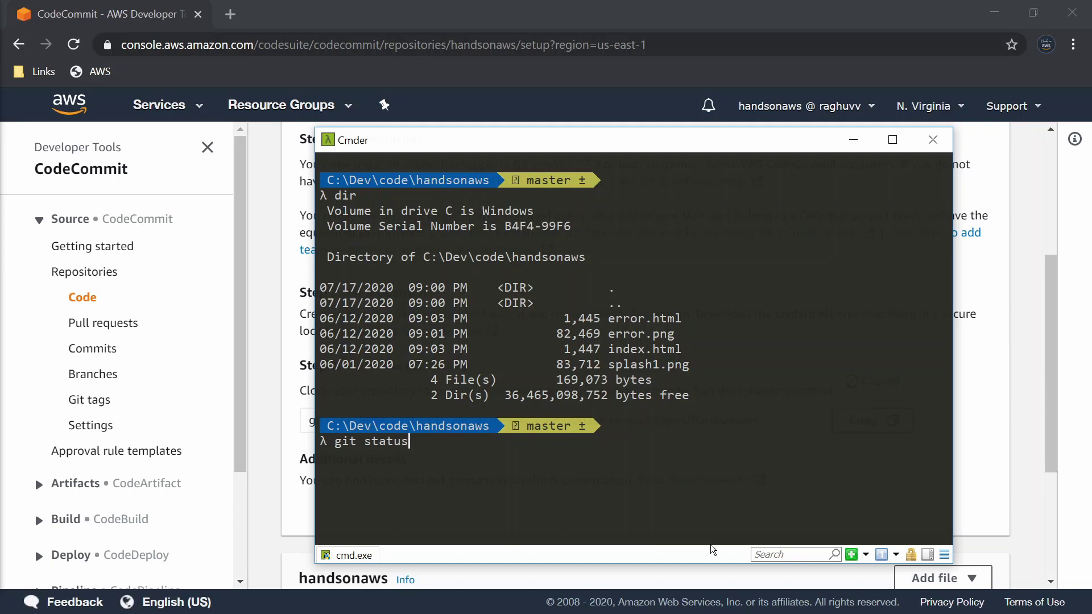
pyautogui.press('Return')
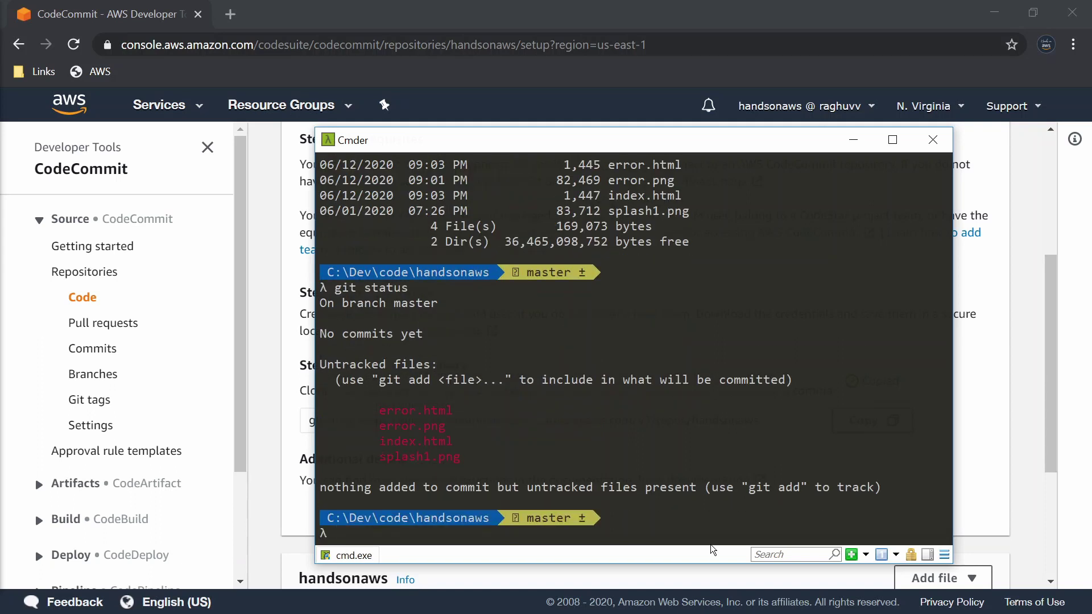
# Stage all files with git add * and commit them with the message "initial commit".
pyautogui.write('git add *')
pyautogui.press('Return')
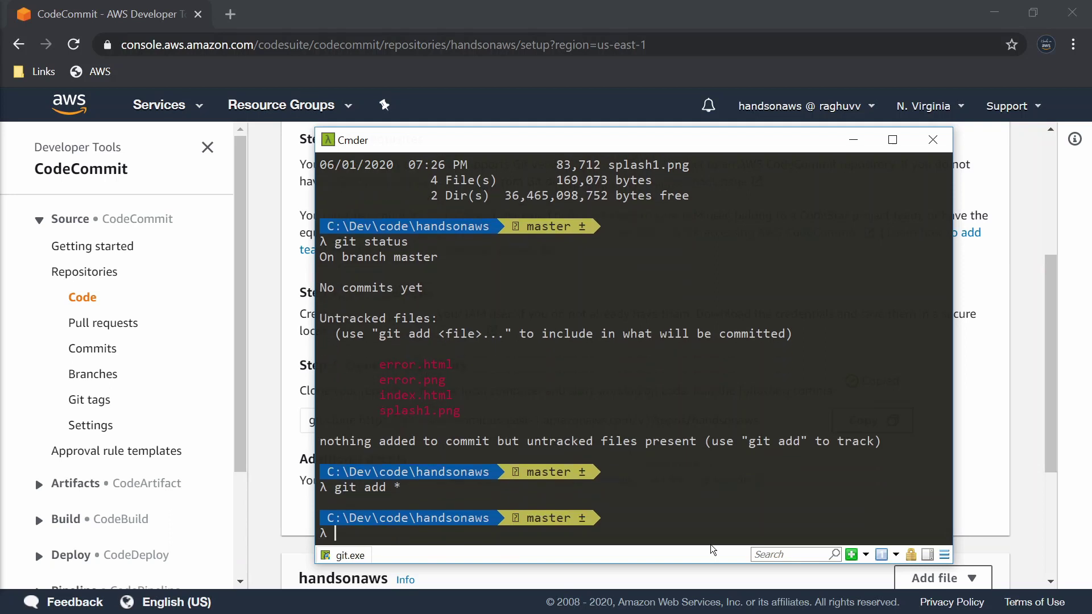
pyautogui.write('git commit -m "initial commit"')
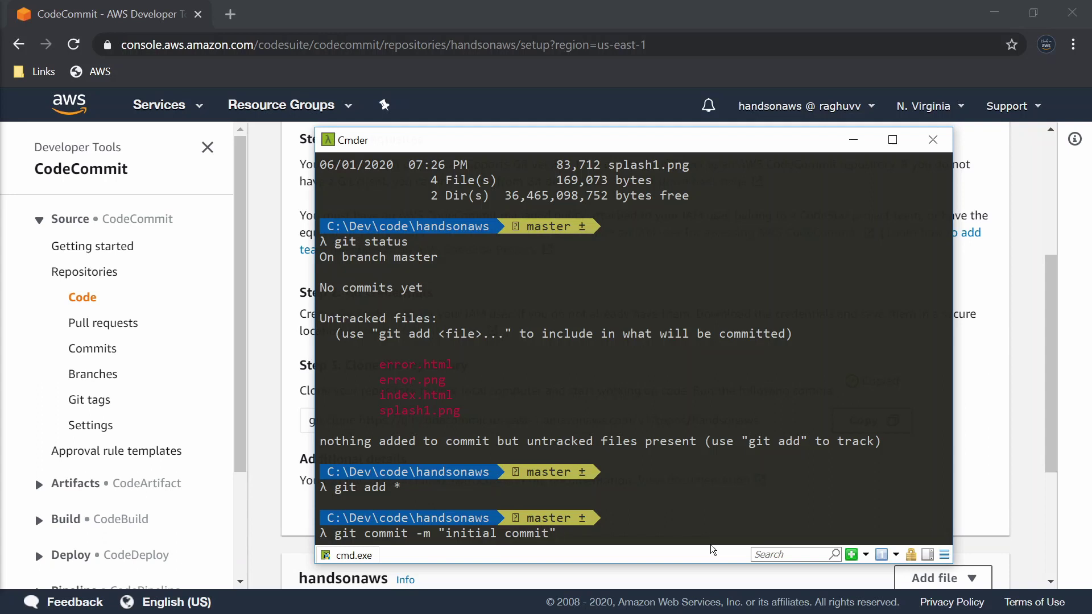
pyautogui.press('Return')
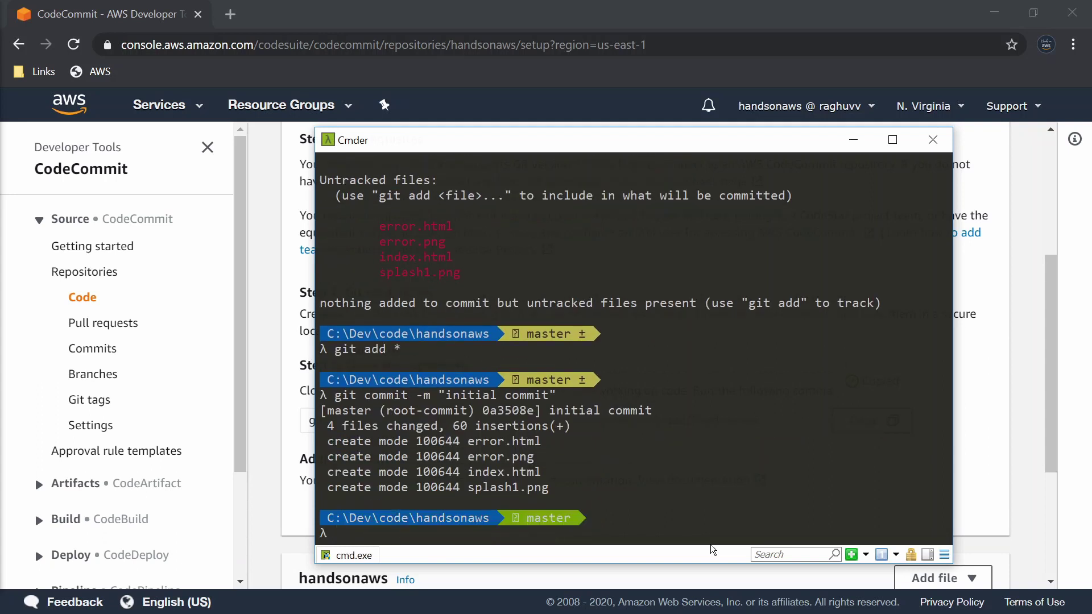
# Push the commit to CodeCommit with git push and reload the handsonaws repository page in the browser.
pyautogui.write('git push')
pyautogui.press('Return')
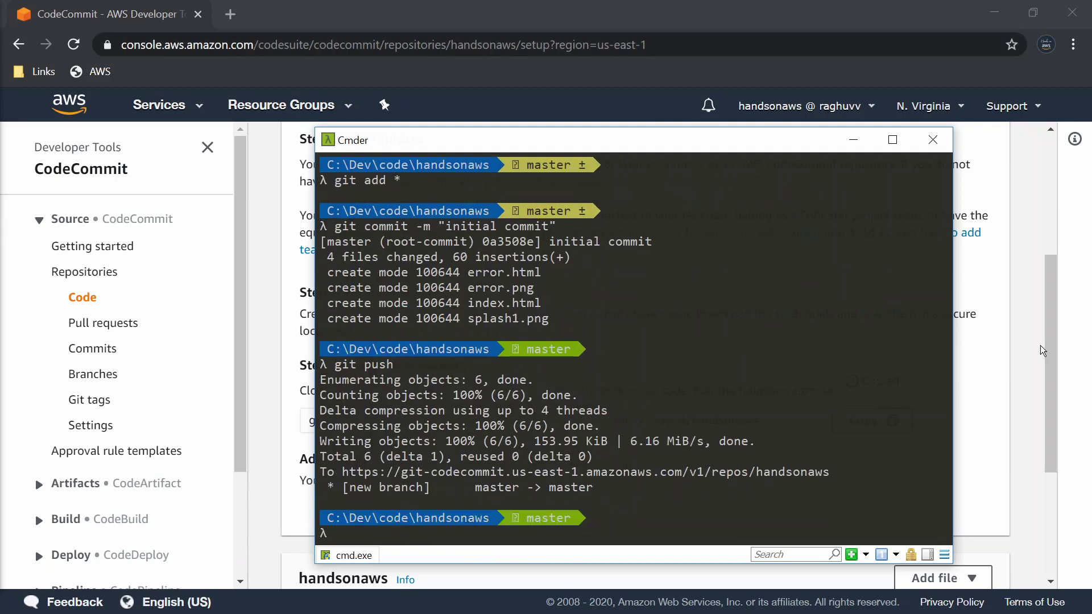
pyautogui.click(1046, 361)
pyautogui.scroll(-4, 1041, 421)
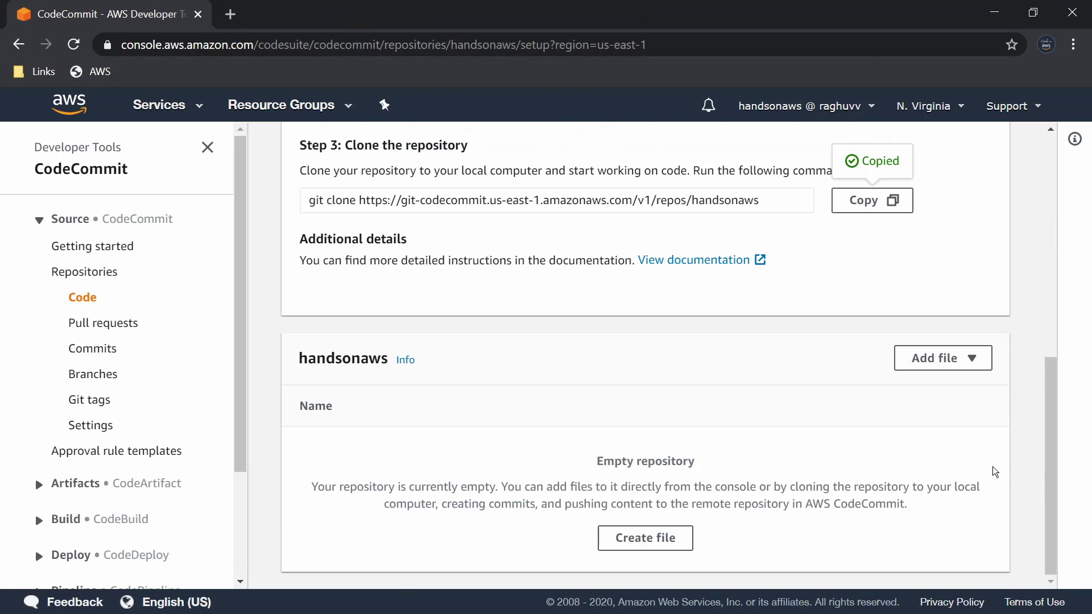
pyautogui.scroll(7, 598, 275)
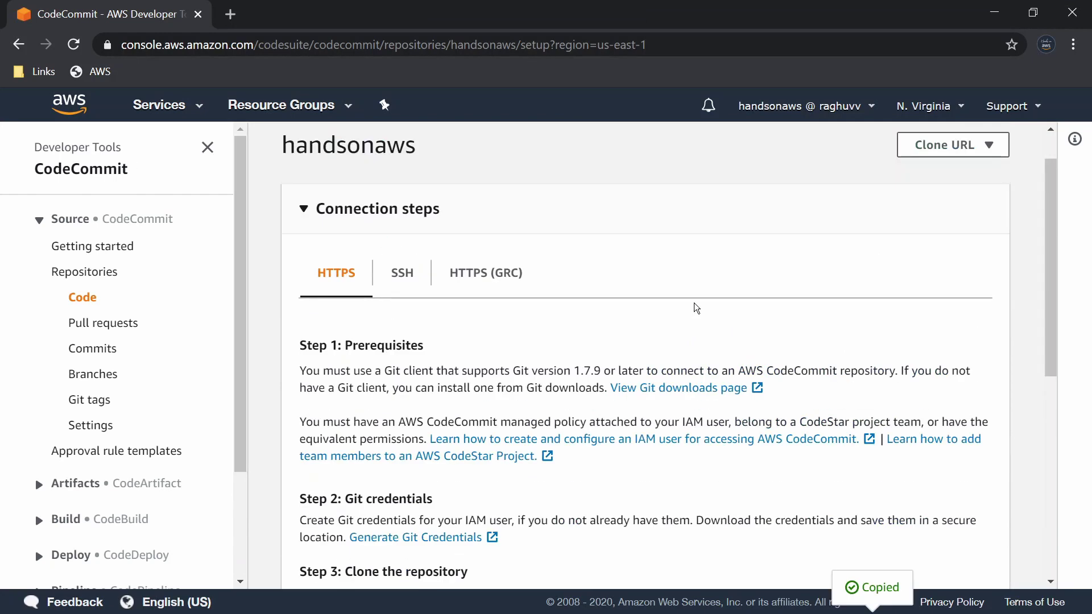
pyautogui.click(74, 44)
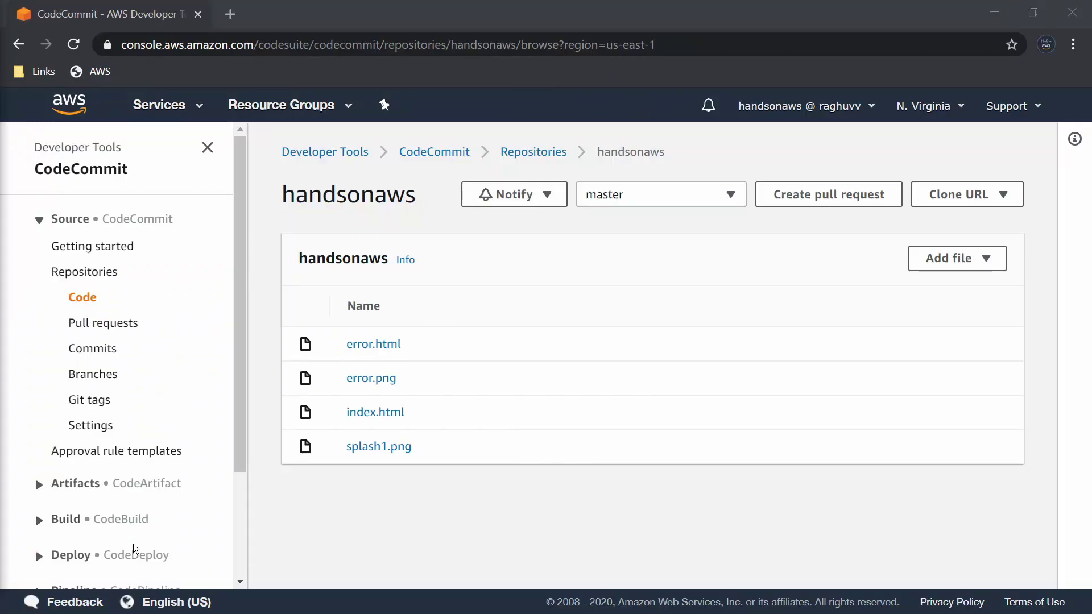
# Go to the CodePipeline pipelines page and start creating a new pipeline.
pyautogui.scroll(-3, 182, 517)
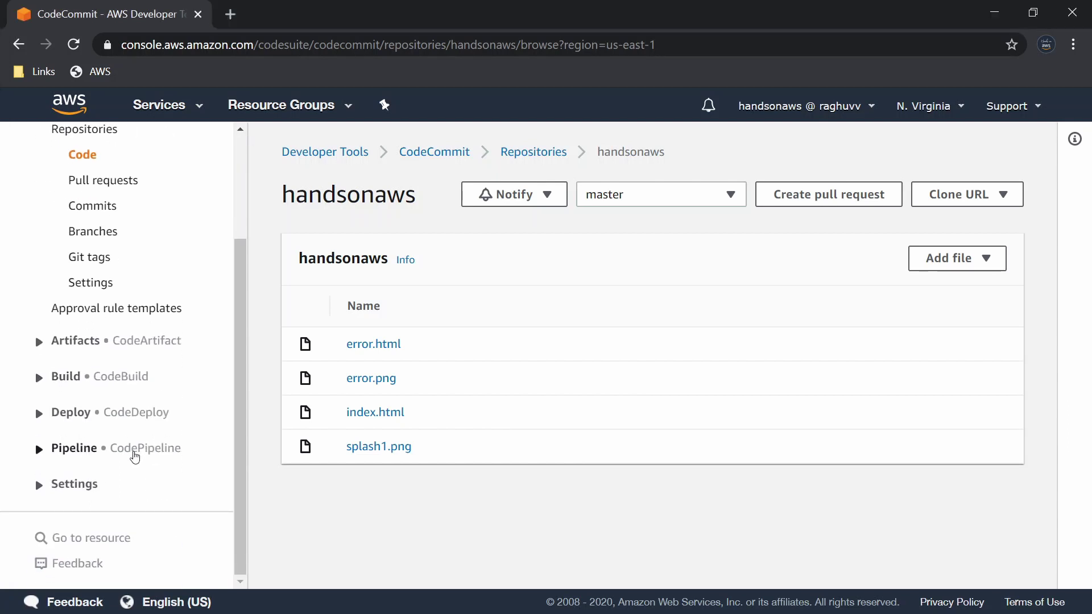
pyautogui.click(135, 455)
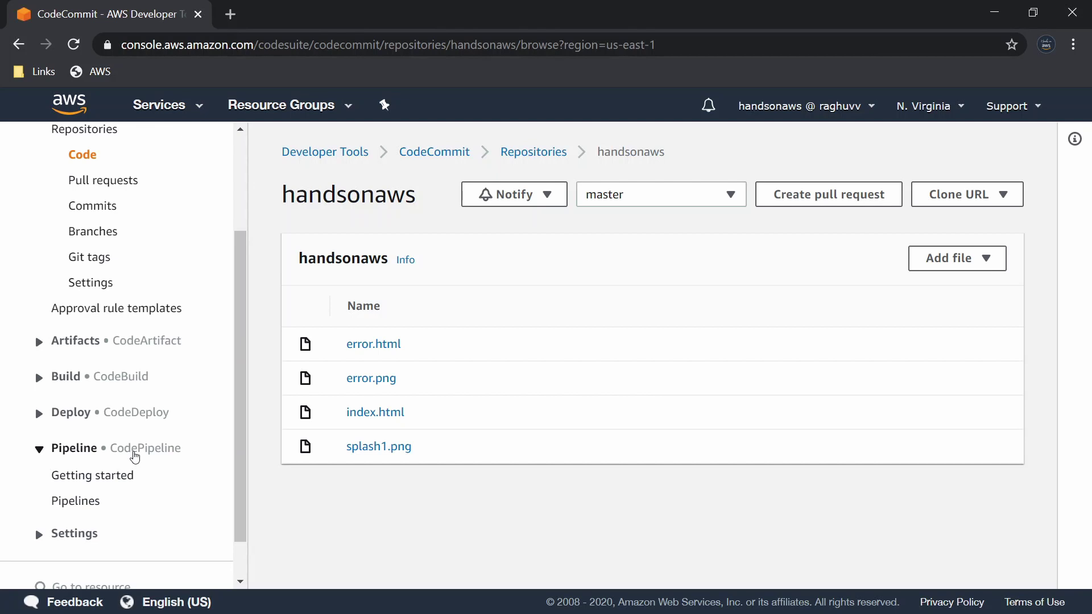
pyautogui.click(95, 504)
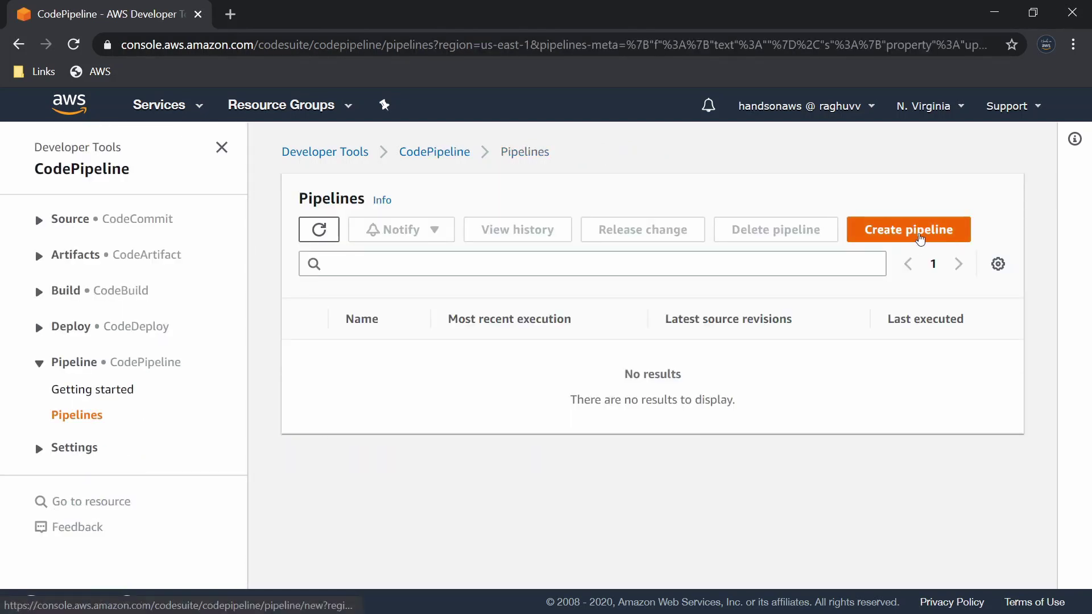
pyautogui.click(920, 233)
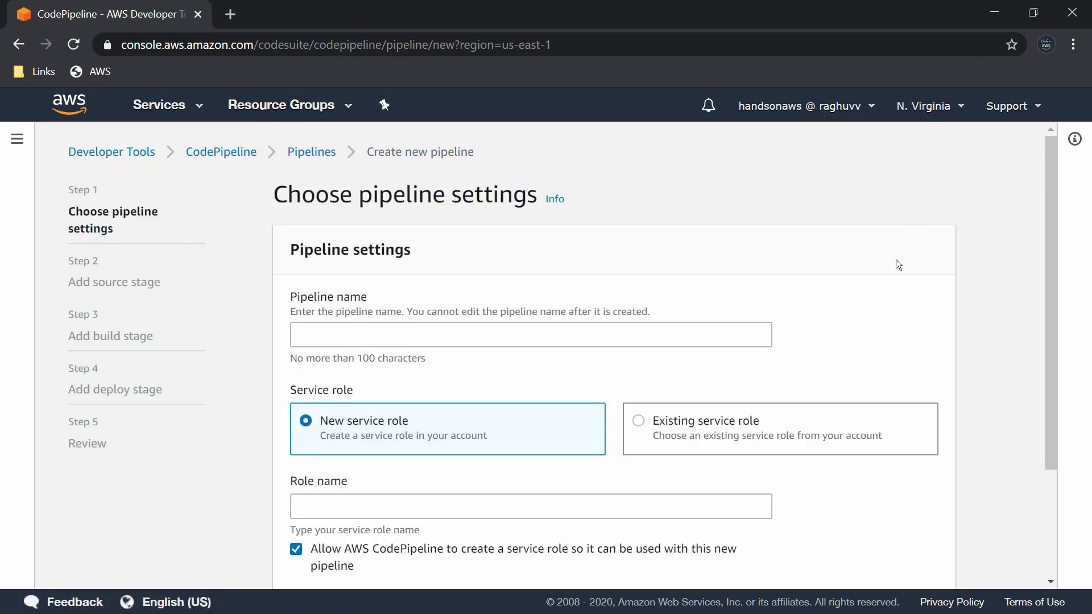
# Name the pipeline handsonaws, expand the advanced settings, and proceed to the source stage with the default options.
pyautogui.click(530, 335)
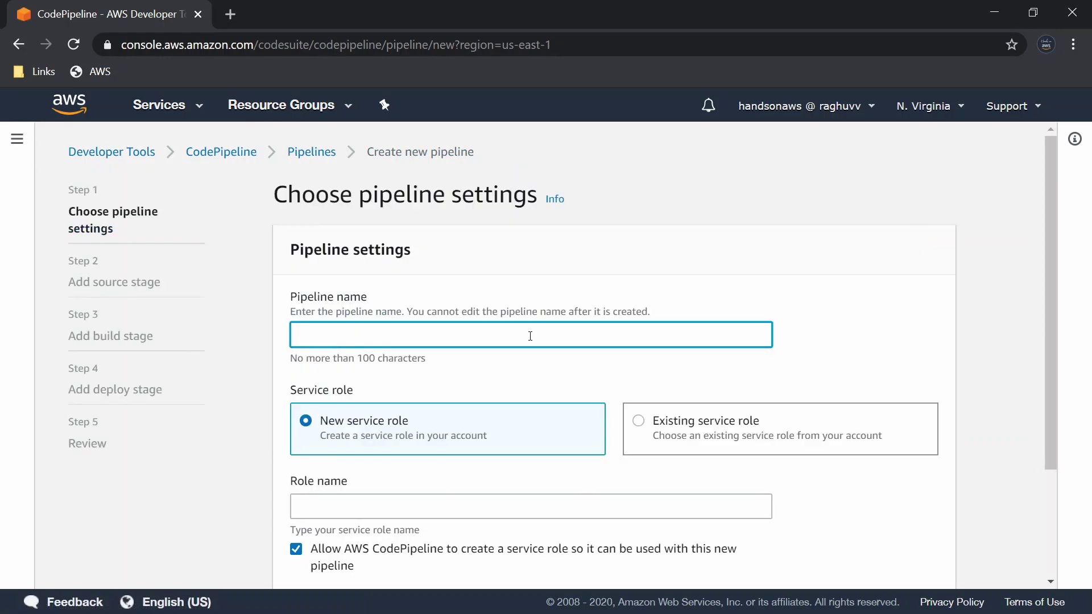
pyautogui.write('handsonaws')
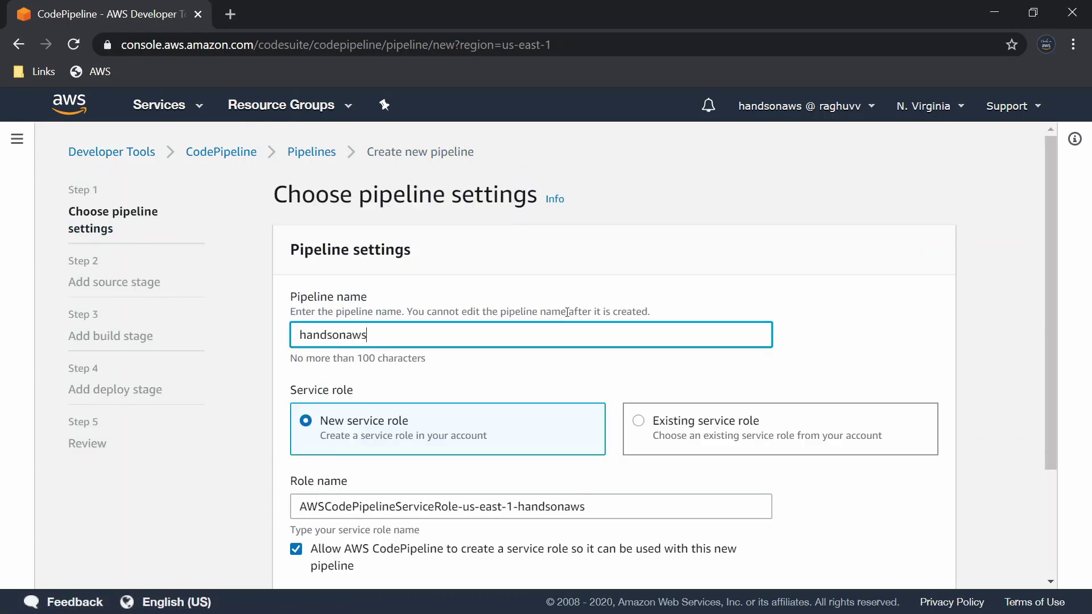
pyautogui.scroll(-3, 638, 324)
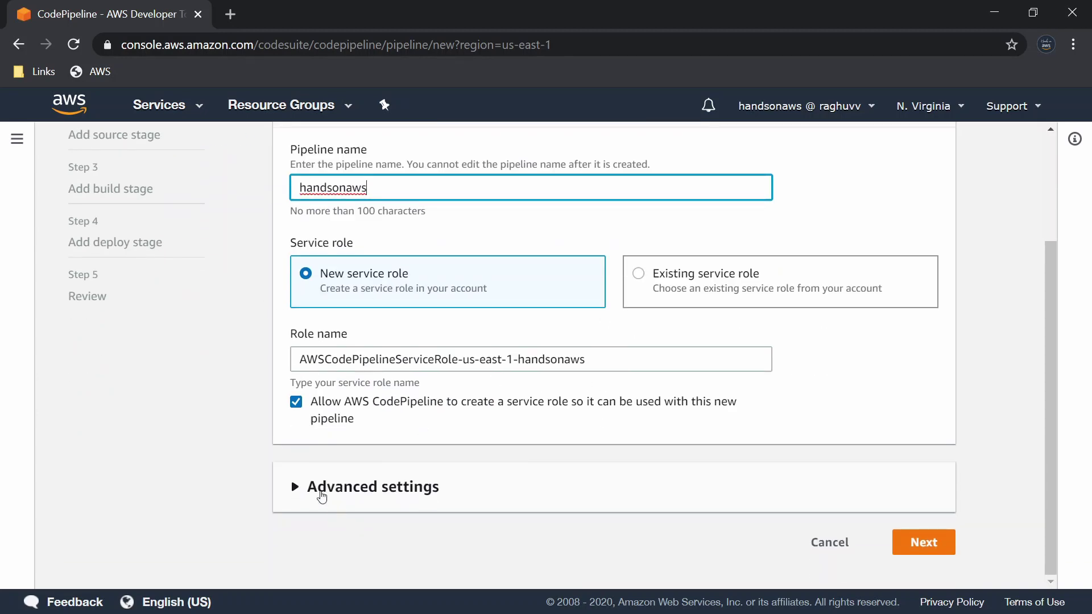
pyautogui.click(322, 494)
pyautogui.scroll(-5, 471, 485)
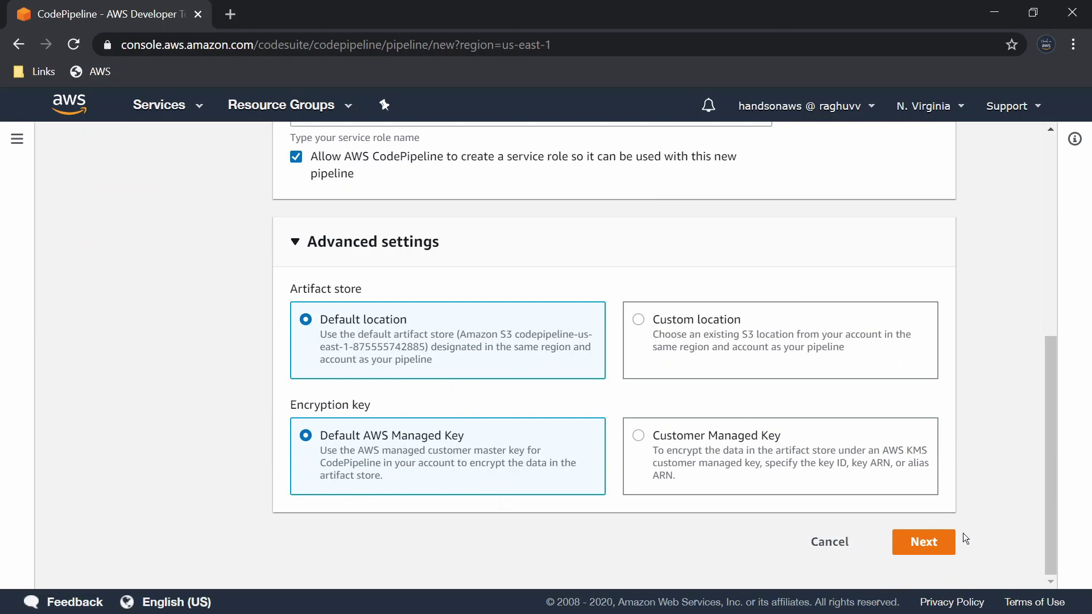
pyautogui.click(918, 546)
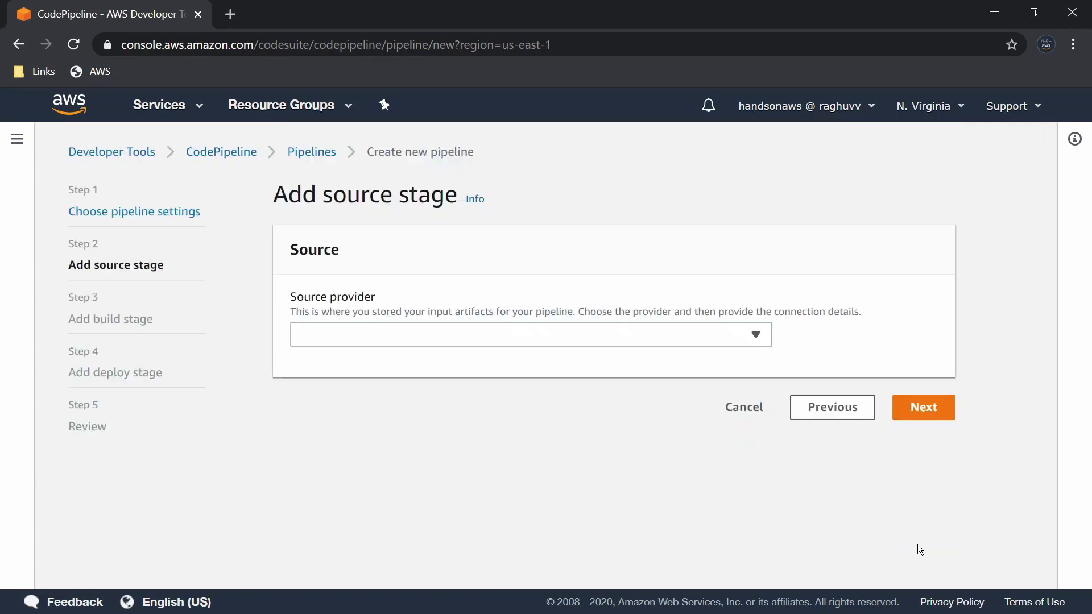
# Set the source stage to AWS CodeCommit with repository handsonaws and branch master, and continue to the build stage.
pyautogui.click(534, 340)
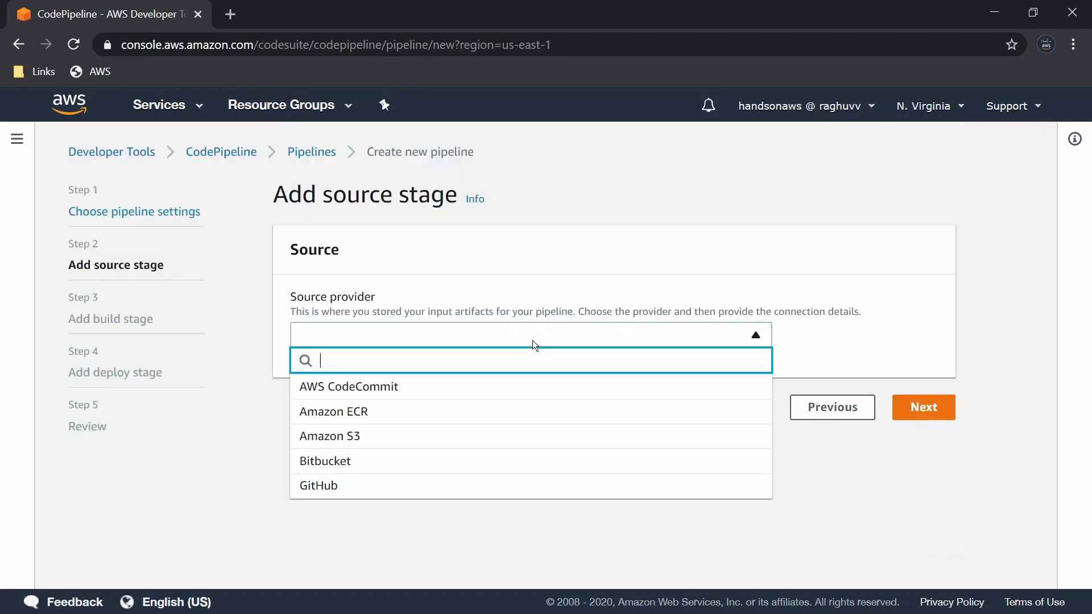
pyautogui.click(394, 385)
pyautogui.click(390, 422)
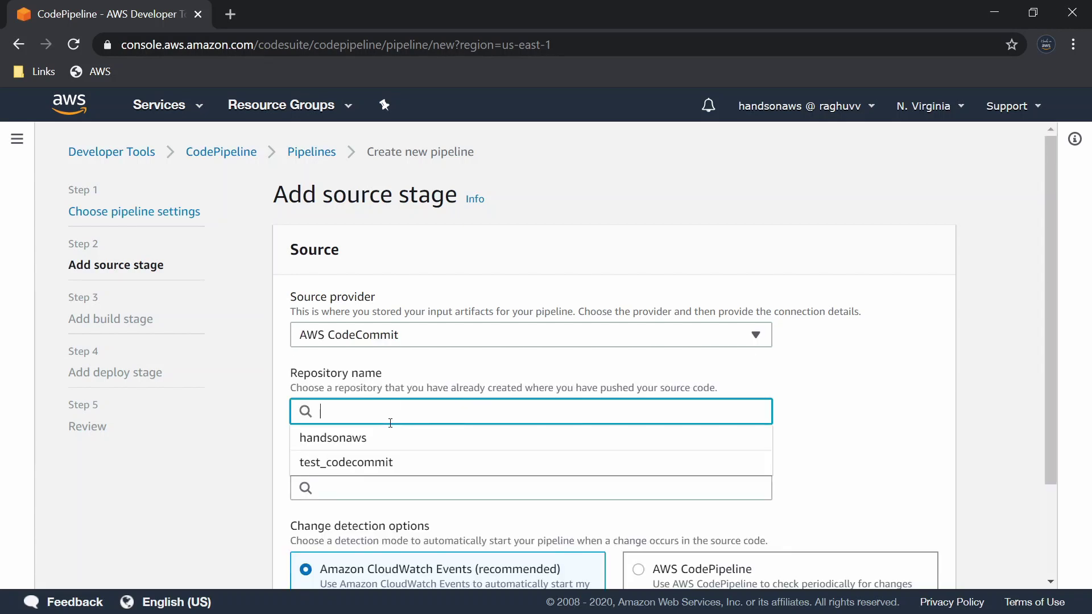
pyautogui.click(388, 439)
pyautogui.scroll(-2, 388, 421)
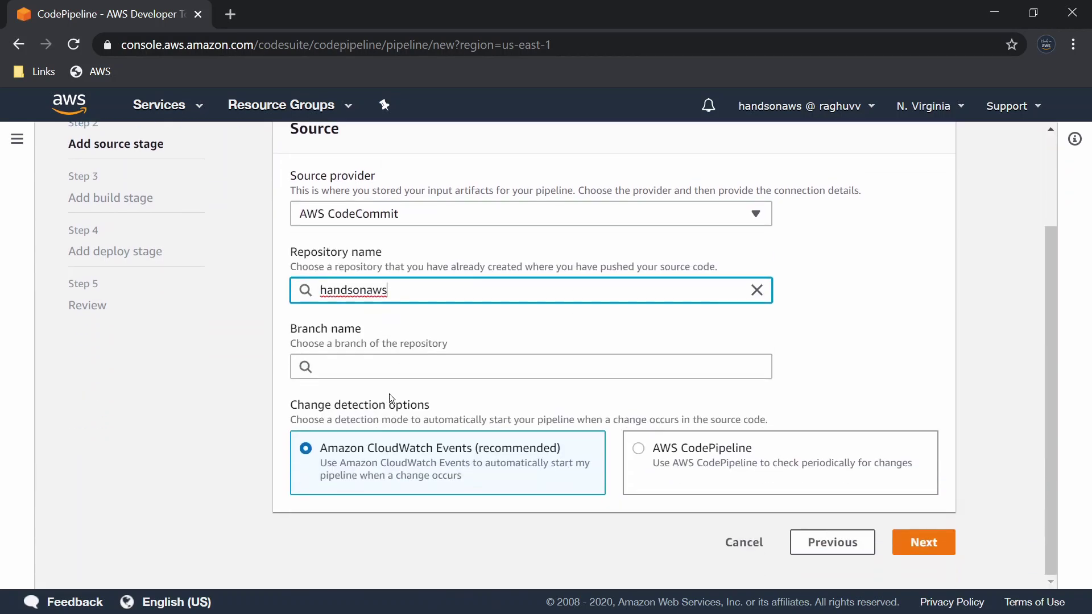
pyautogui.click(381, 367)
pyautogui.click(376, 390)
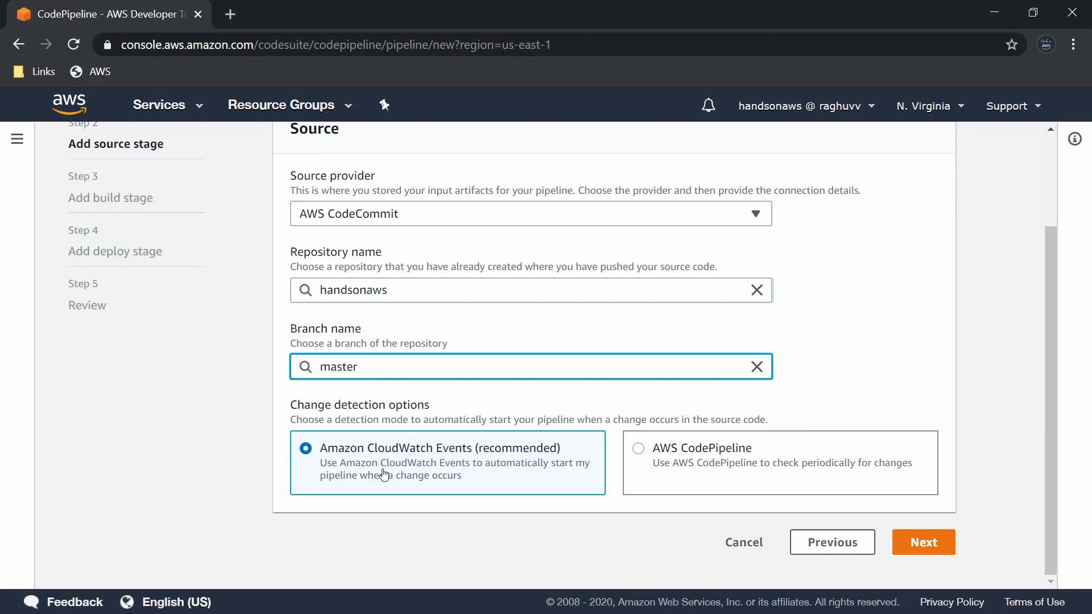
pyautogui.click(914, 545)
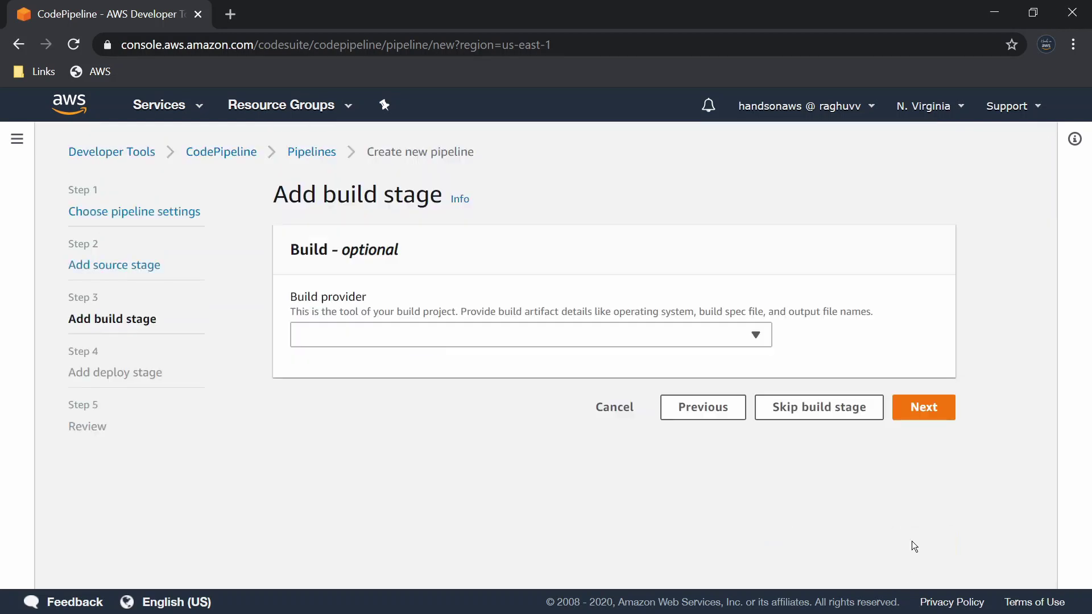
# Skip the build stage and choose Amazon S3 as the deploy provider.
pyautogui.click(840, 410)
pyautogui.click(739, 396)
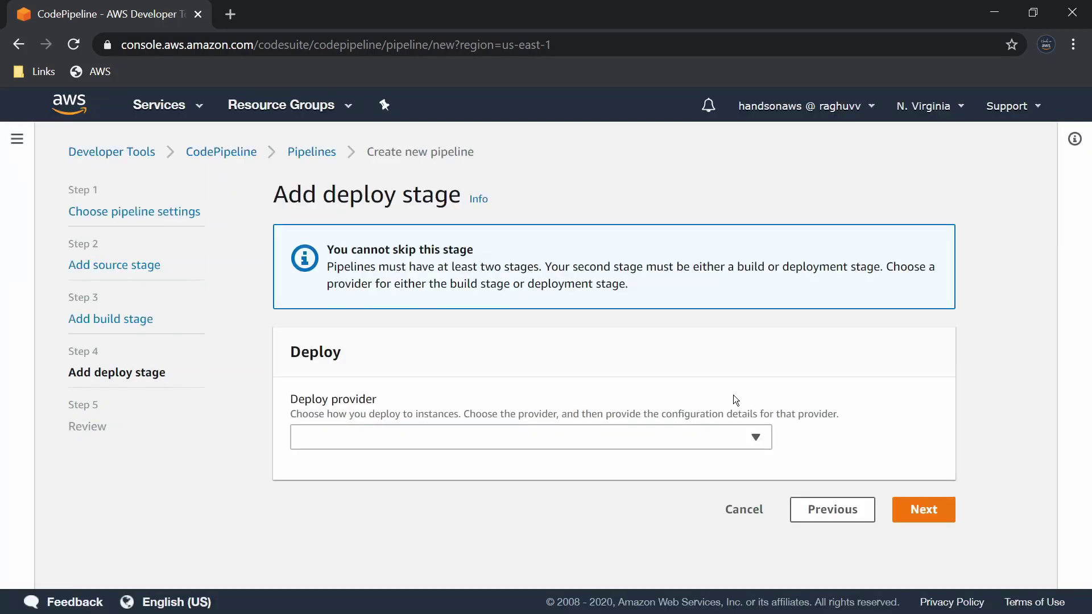
pyautogui.click(408, 439)
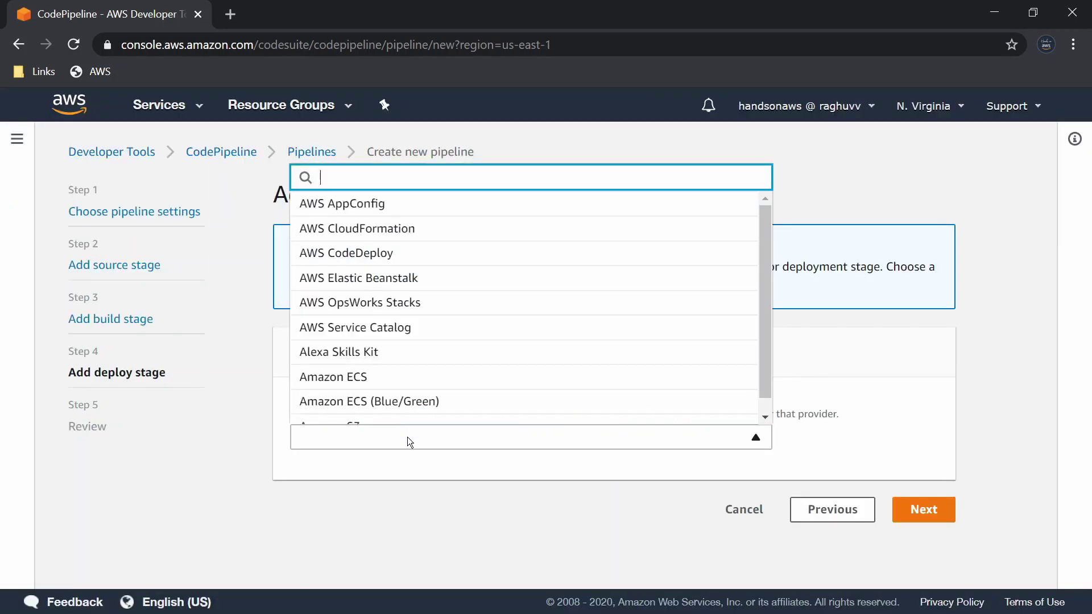
pyautogui.scroll(-1, 439, 371)
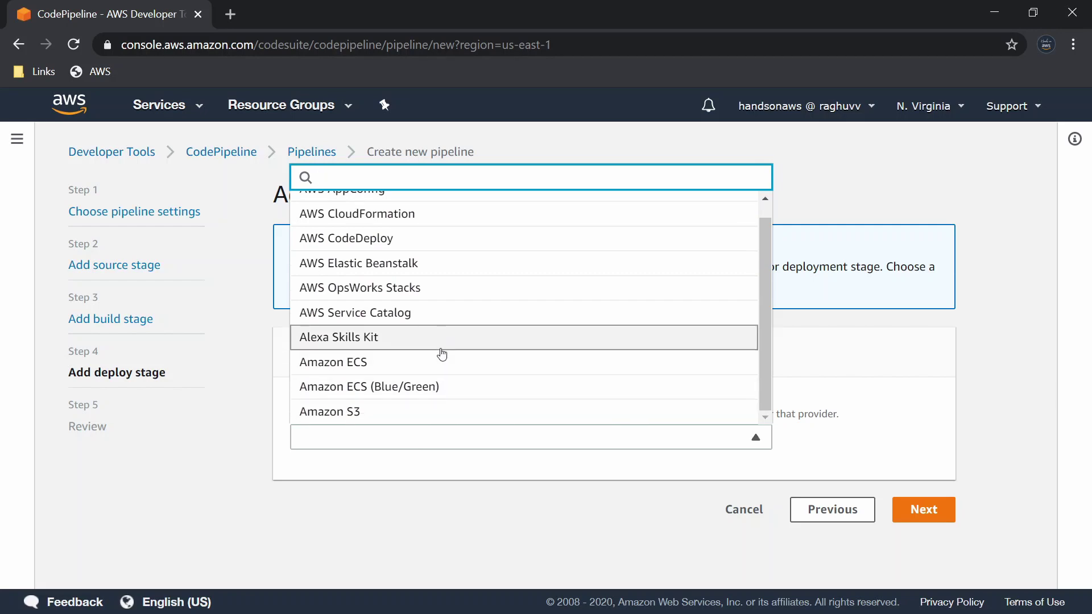
pyautogui.click(395, 410)
# Set the deployment bucket to handsonaws.com and enable extracting the file before deploy.
pyautogui.scroll(-4, 520, 401)
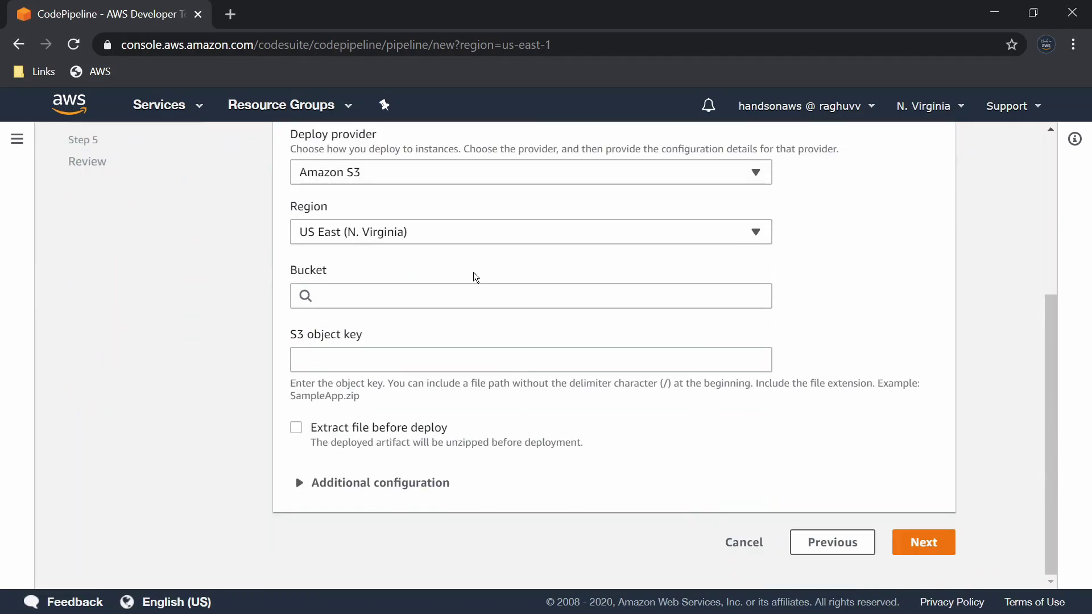
pyautogui.click(459, 299)
pyautogui.scroll(-5, 510, 383)
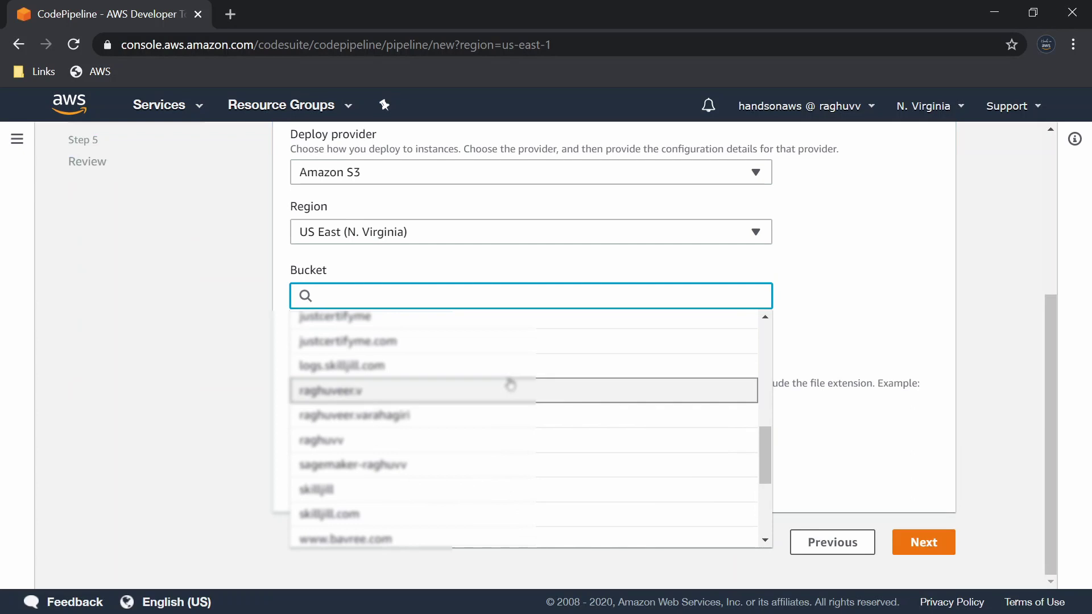
pyautogui.scroll(3, 510, 385)
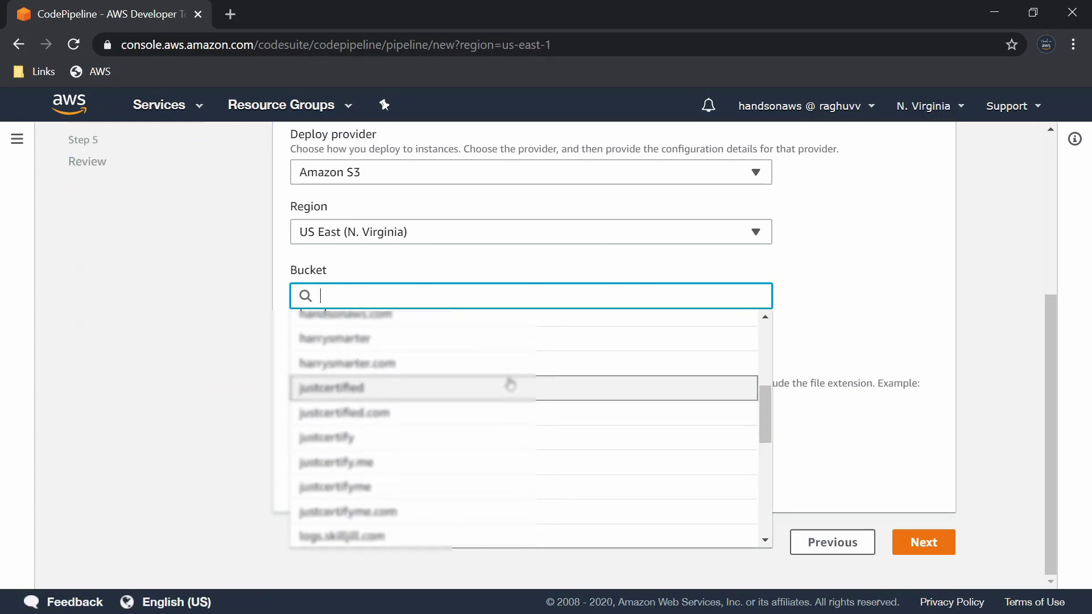
pyautogui.click(434, 319)
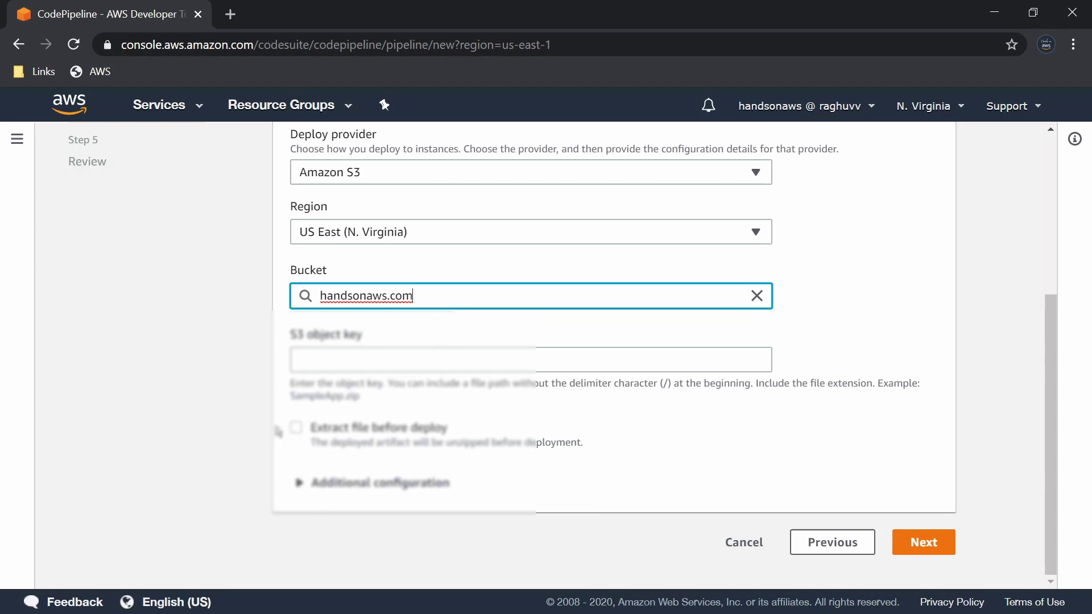
pyautogui.click(296, 428)
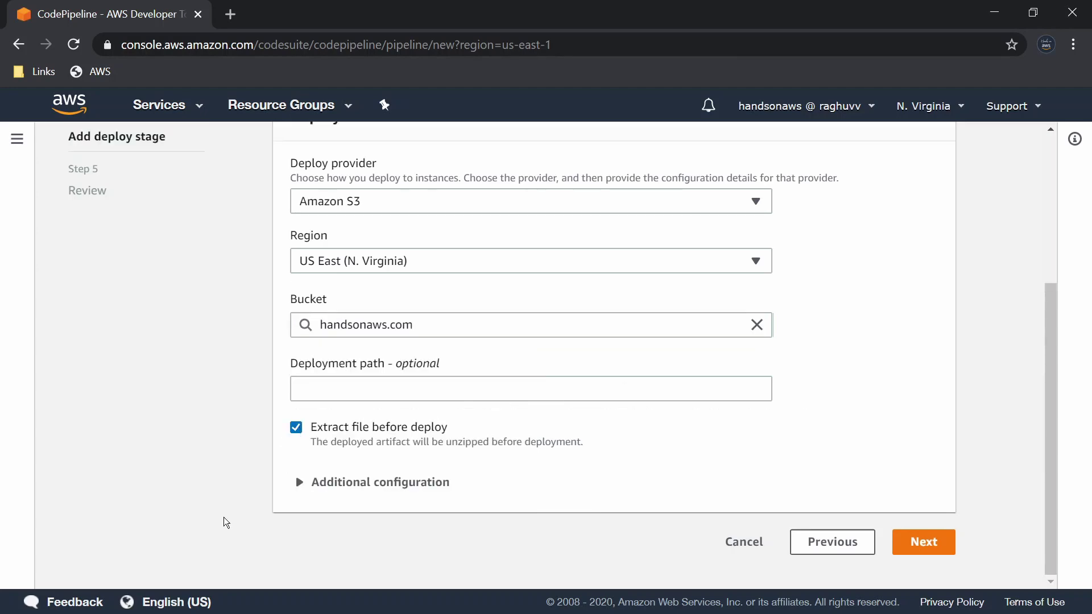
# Expand the additional deploy configuration, continue to the review with its fields left empty, and create the pipeline.
pyautogui.click(302, 483)
pyautogui.scroll(-3, 316, 482)
pyautogui.scroll(-2, 459, 469)
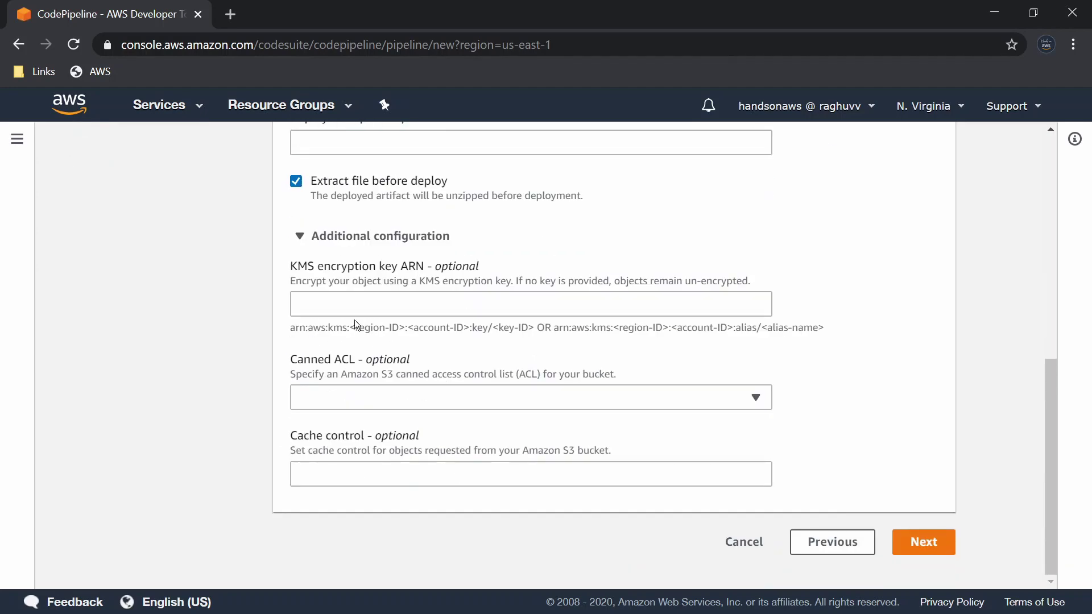
pyautogui.click(950, 542)
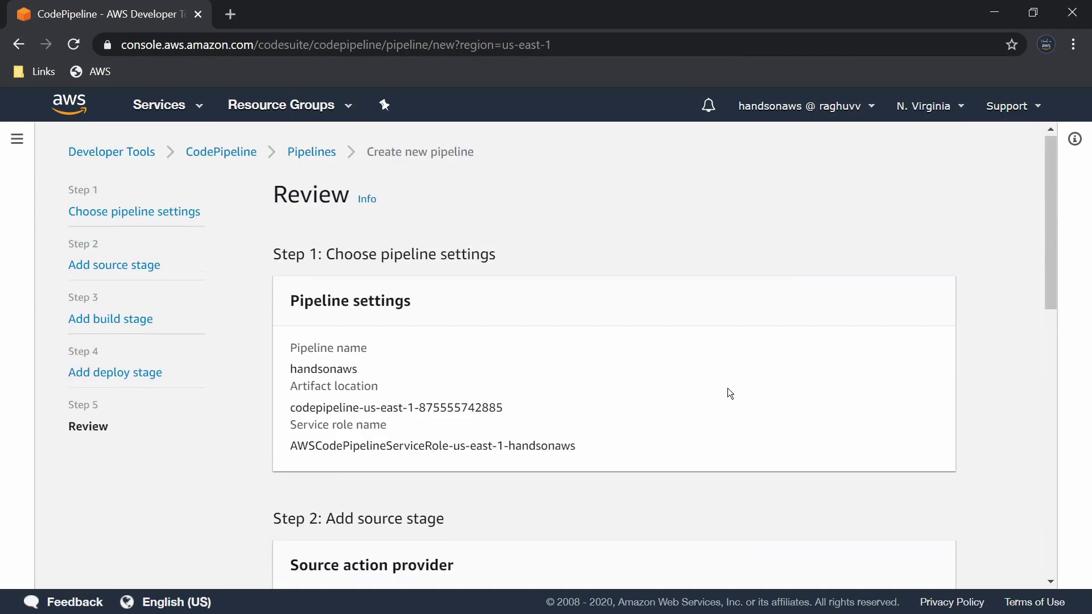
pyautogui.scroll(-12, 794, 491)
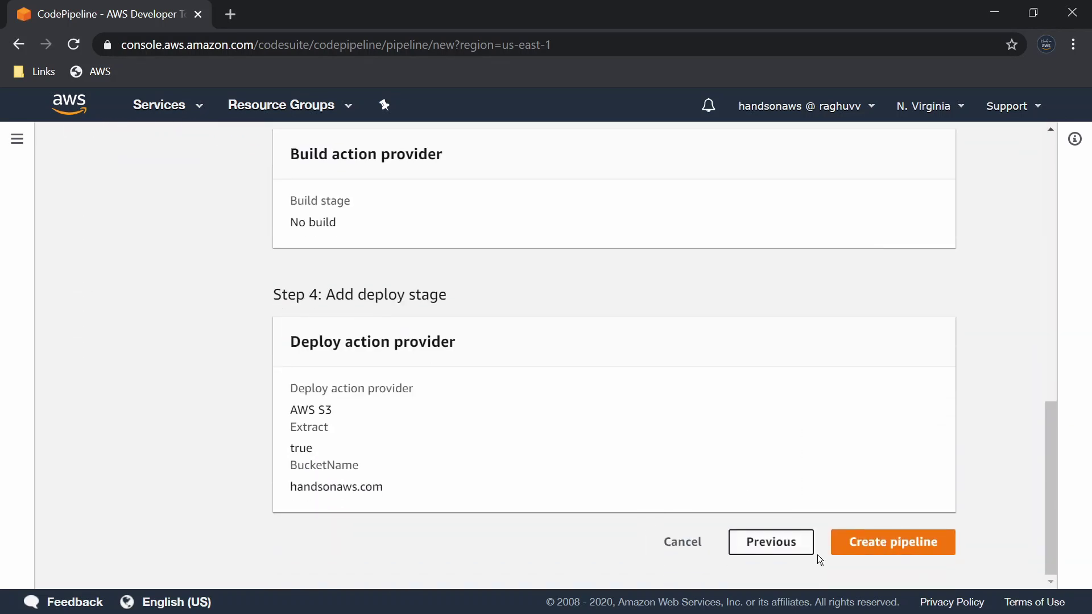
pyautogui.click(874, 549)
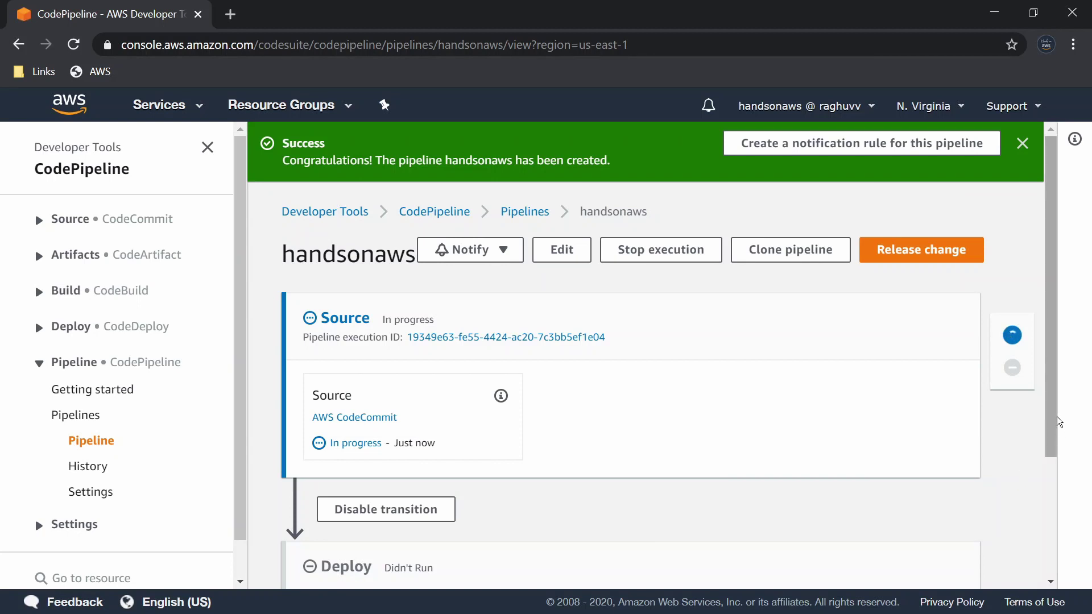
# Dismiss the creation notice and check the Source and Deploy stage statuses and the source commit message.
pyautogui.moveTo(1059, 421); pyautogui.dragTo(1061, 453)
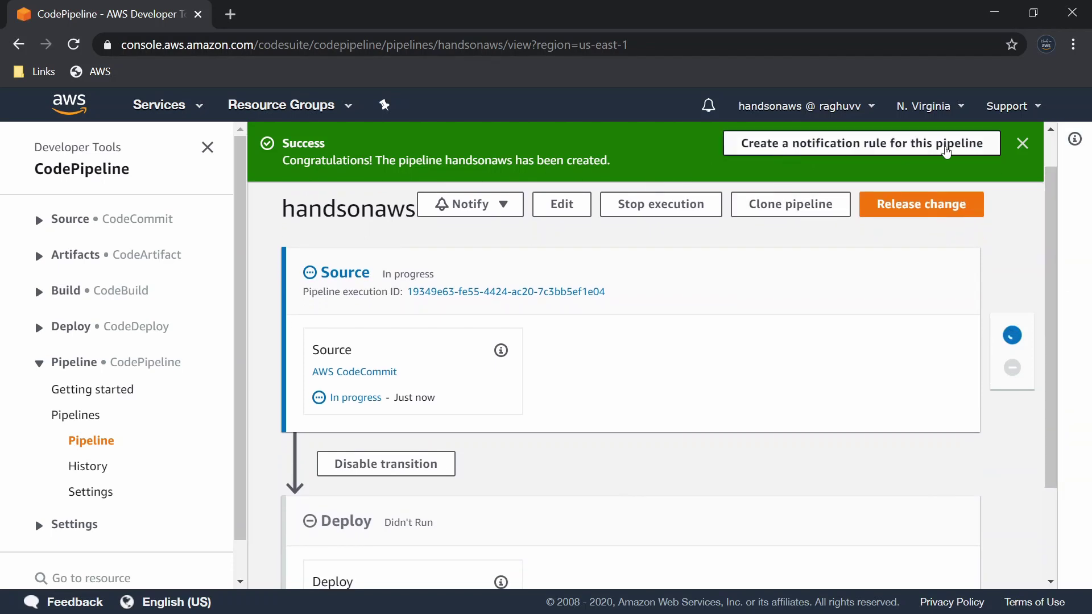
pyautogui.click(1021, 149)
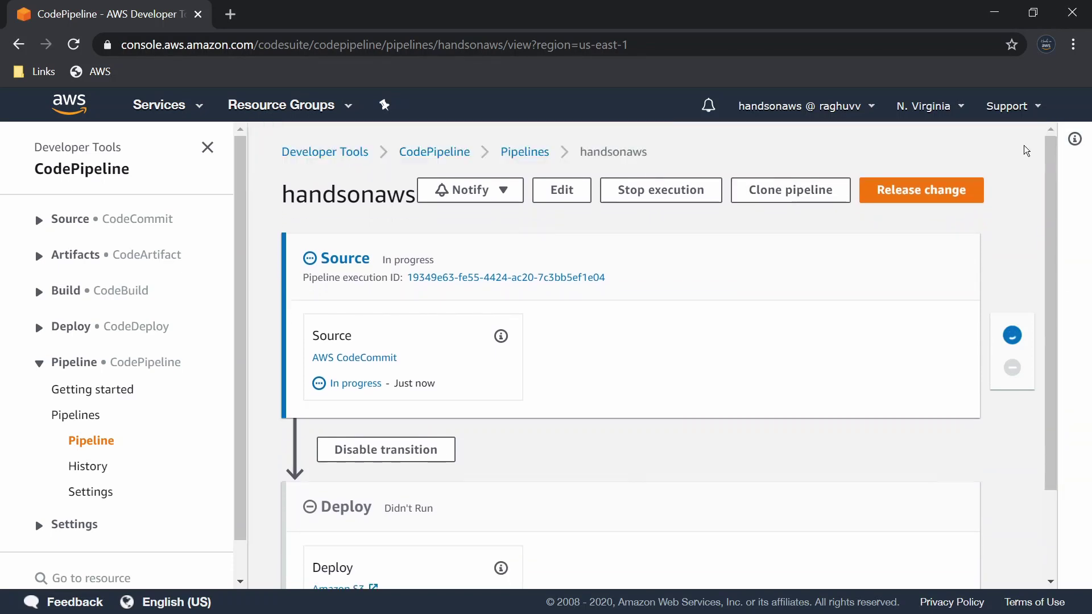
pyautogui.moveTo(1054, 339); pyautogui.dragTo(1036, 375)
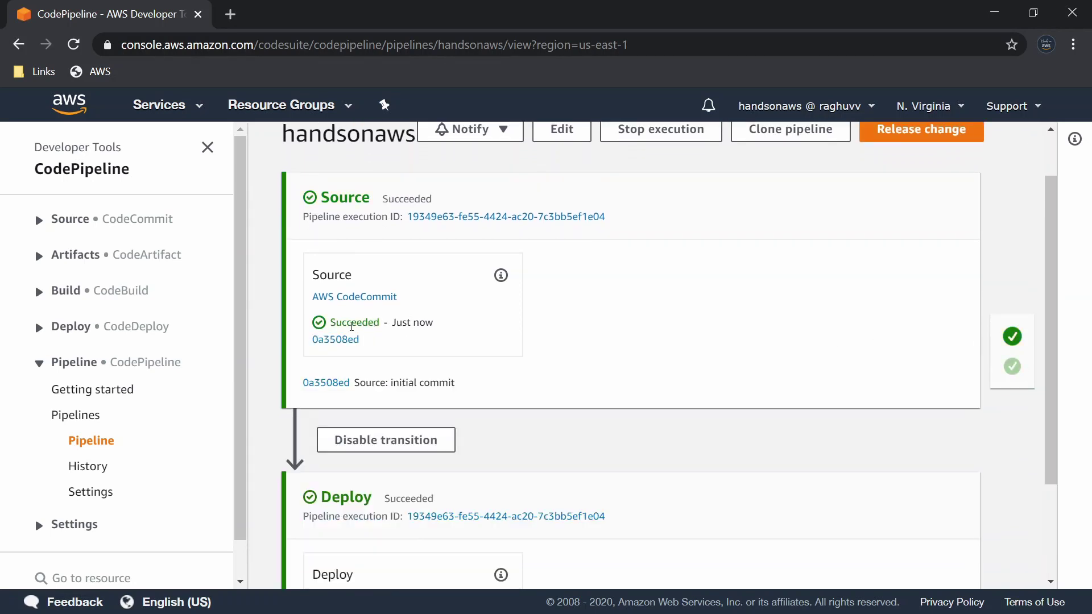
pyautogui.scroll(-1, 470, 374)
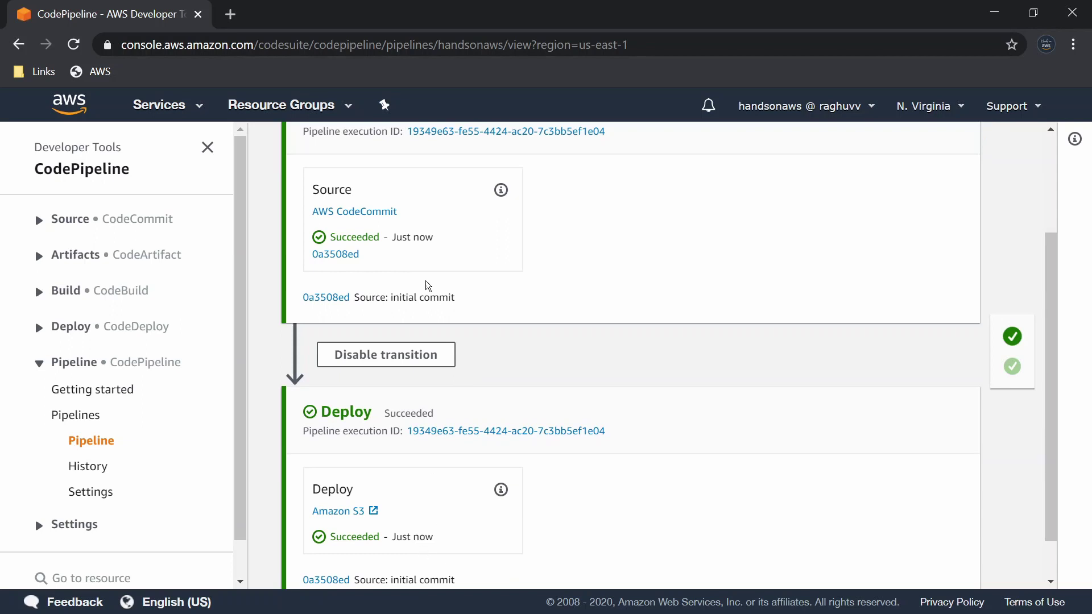
pyautogui.moveTo(464, 299); pyautogui.dragTo(354, 298)
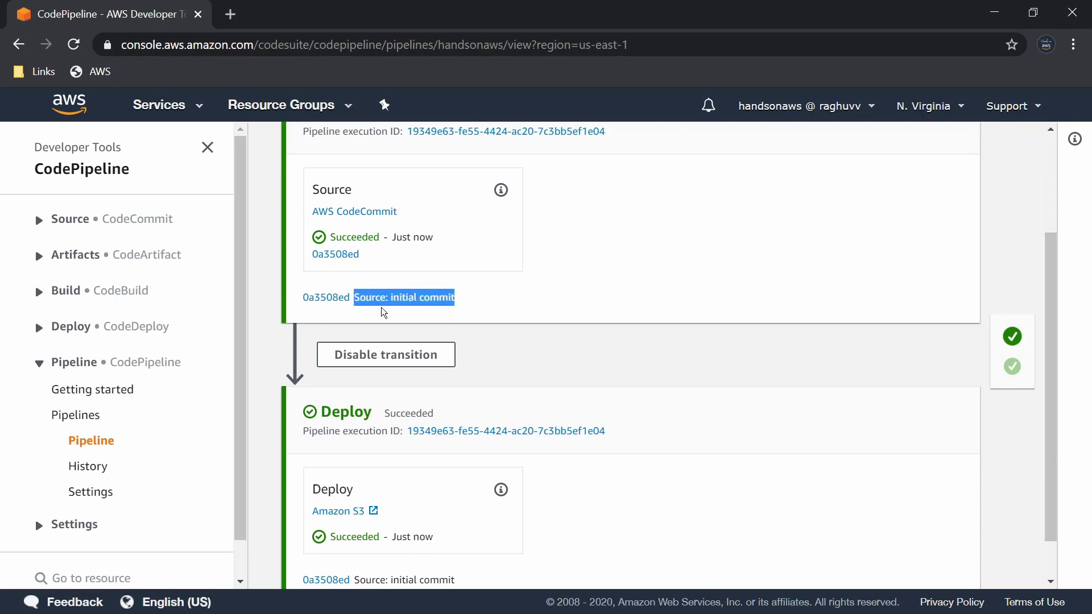
pyautogui.click(484, 312)
# Open handsonaws.com in a new incognito window and look over the deployed page down to its footer.
pyautogui.click(1074, 45)
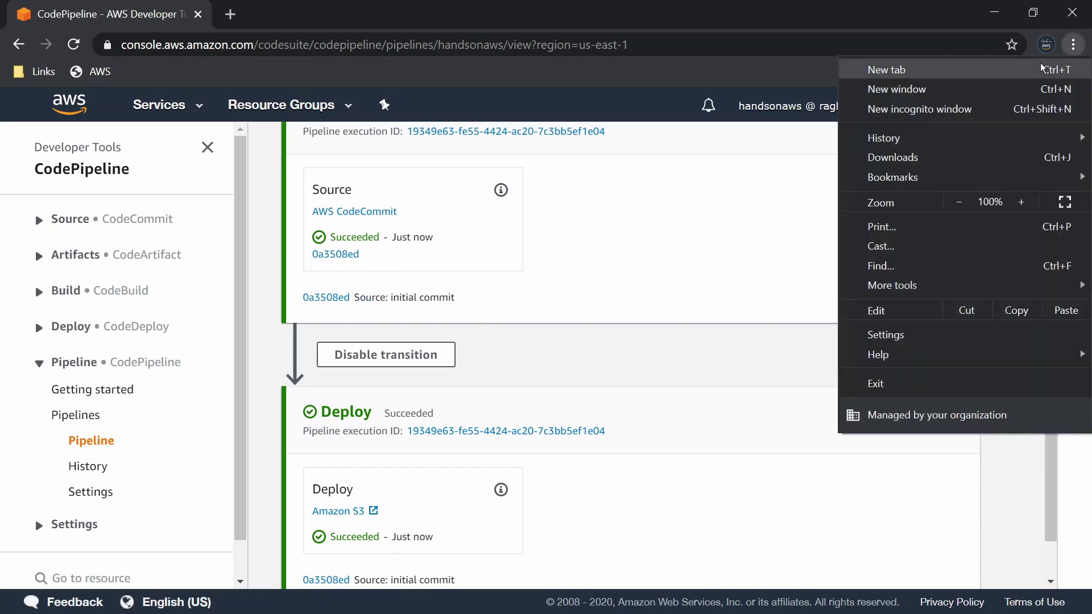
pyautogui.click(1014, 108)
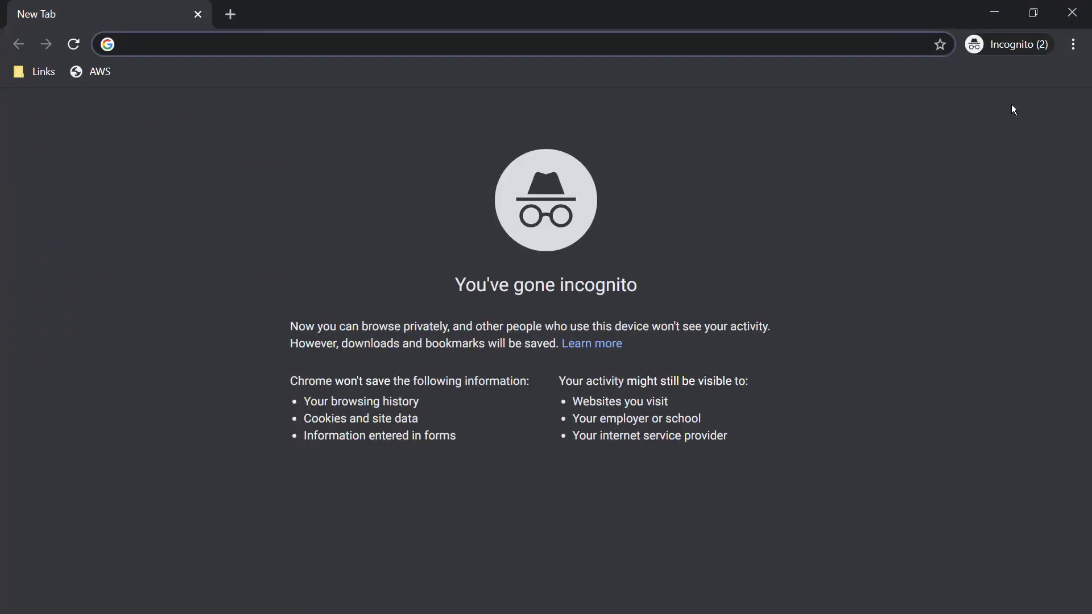
pyautogui.write('handsona')
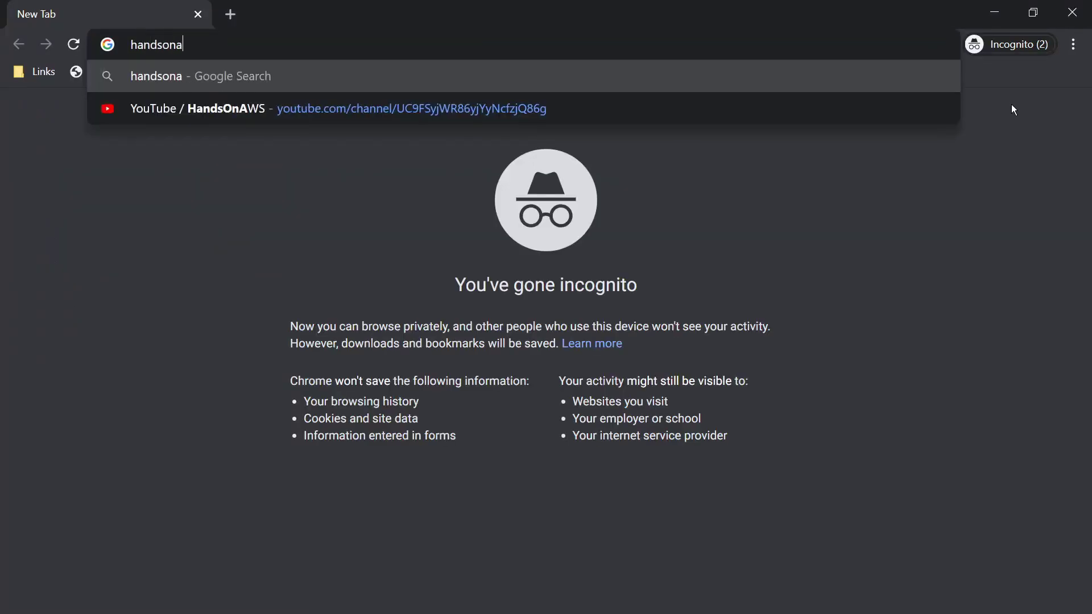
pyautogui.write('ws.com')
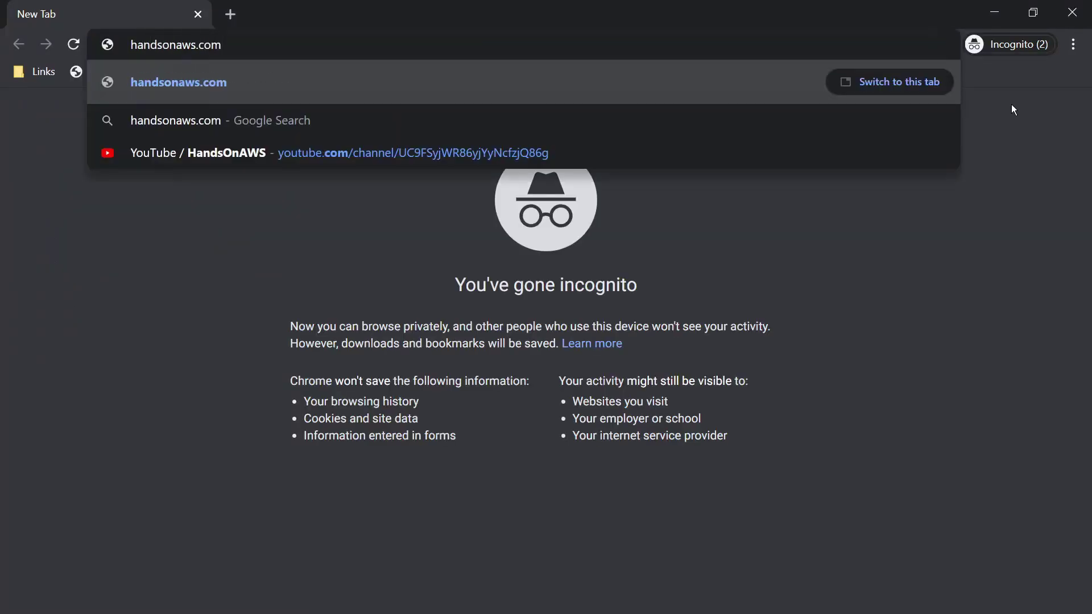
pyautogui.press('Return')
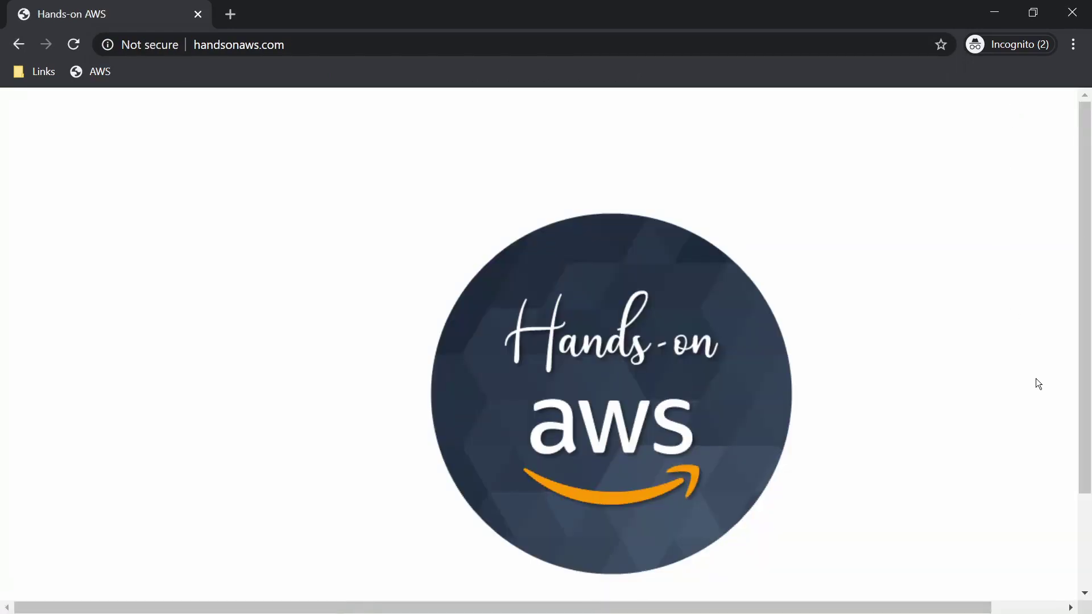
pyautogui.scroll(-2, 1036, 379)
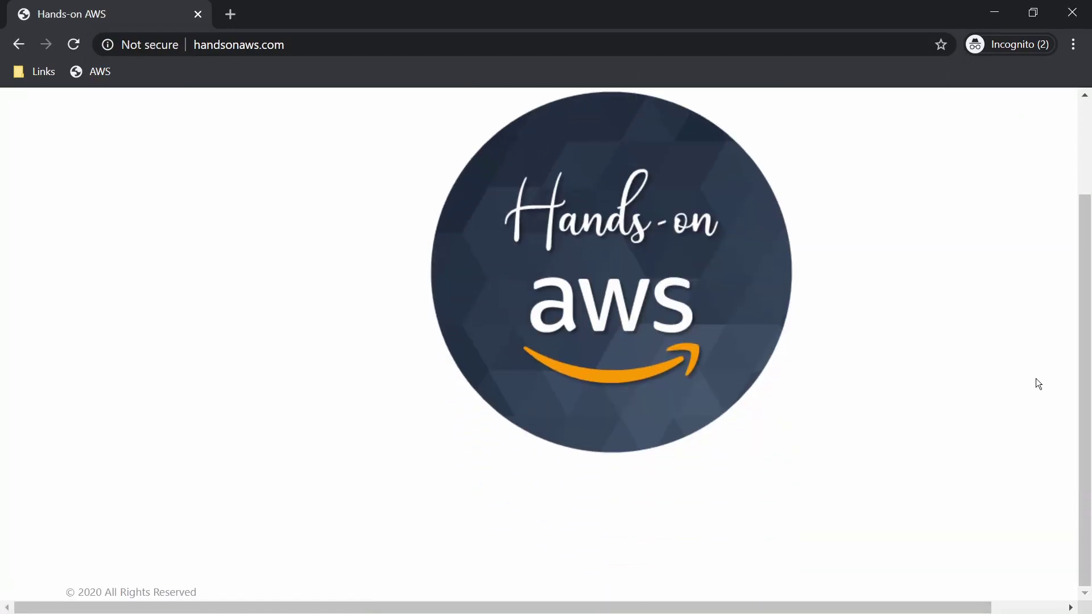
pyautogui.scroll(2, 1032, 380)
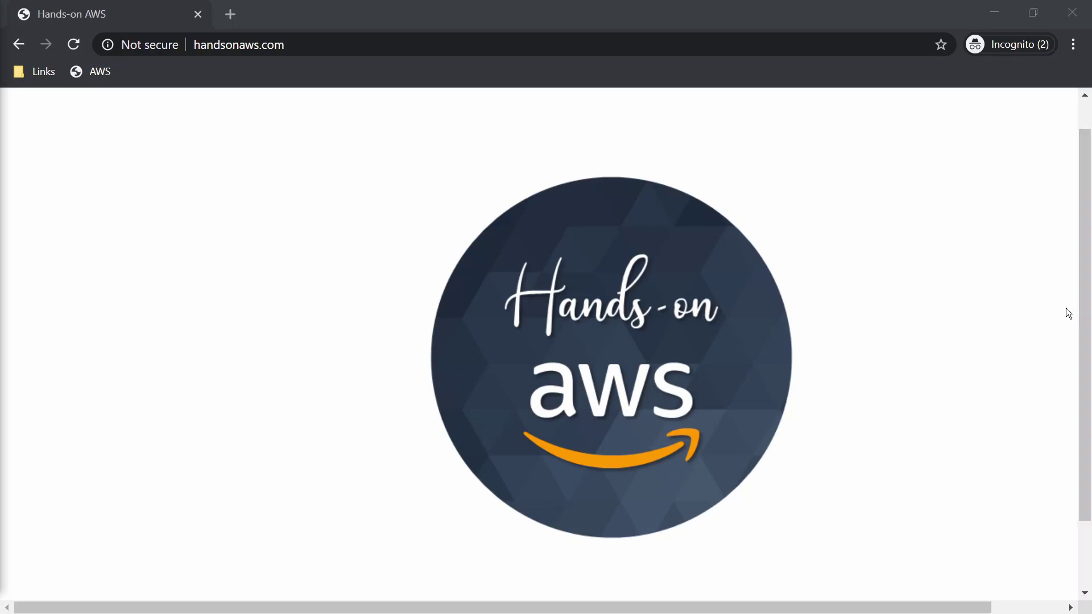
pyautogui.click(993, 339)
pyautogui.scroll(-2, 991, 333)
pyautogui.scroll(3, 991, 333)
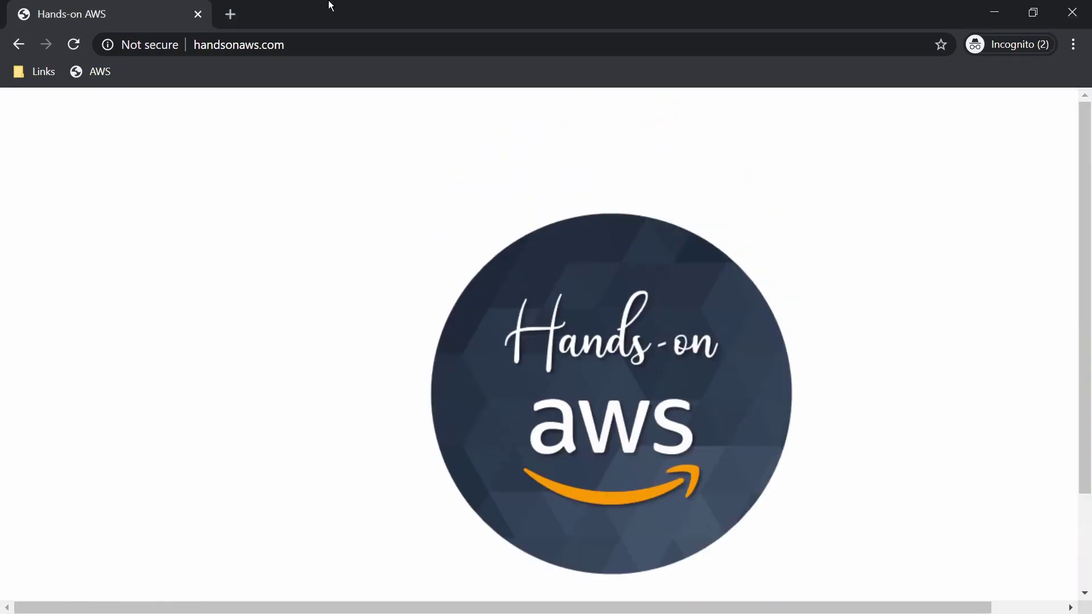
# Shrink the incognito window to check how the page layout responds to a smaller size, and maximize it again.
pyautogui.doubleClick(433, 18)
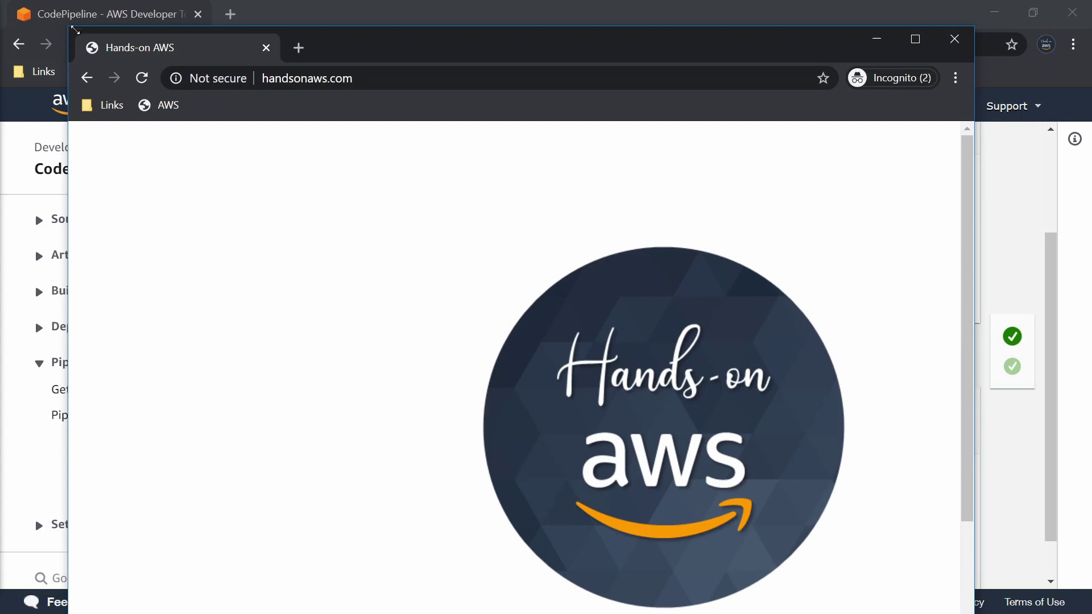
pyautogui.moveTo(74, 29); pyautogui.dragTo(501, 112)
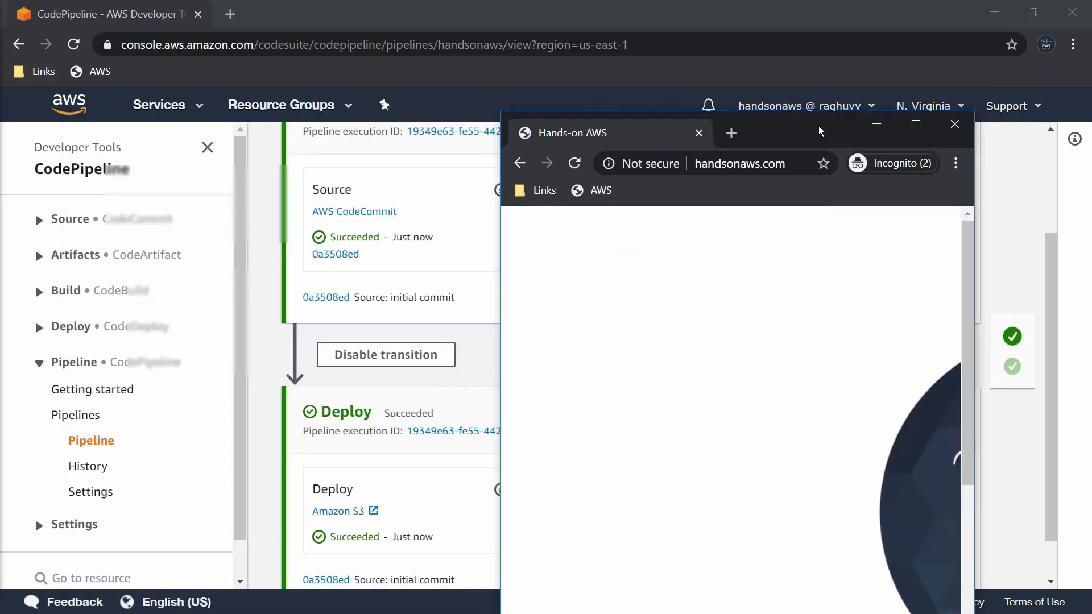
pyautogui.moveTo(820, 131); pyautogui.dragTo(598, 67)
pyautogui.scroll(-5, 600, 319)
pyautogui.moveTo(439, 576); pyautogui.dragTo(605, 576)
pyautogui.scroll(3, 549, 378)
pyautogui.scroll(-3, 605, 361)
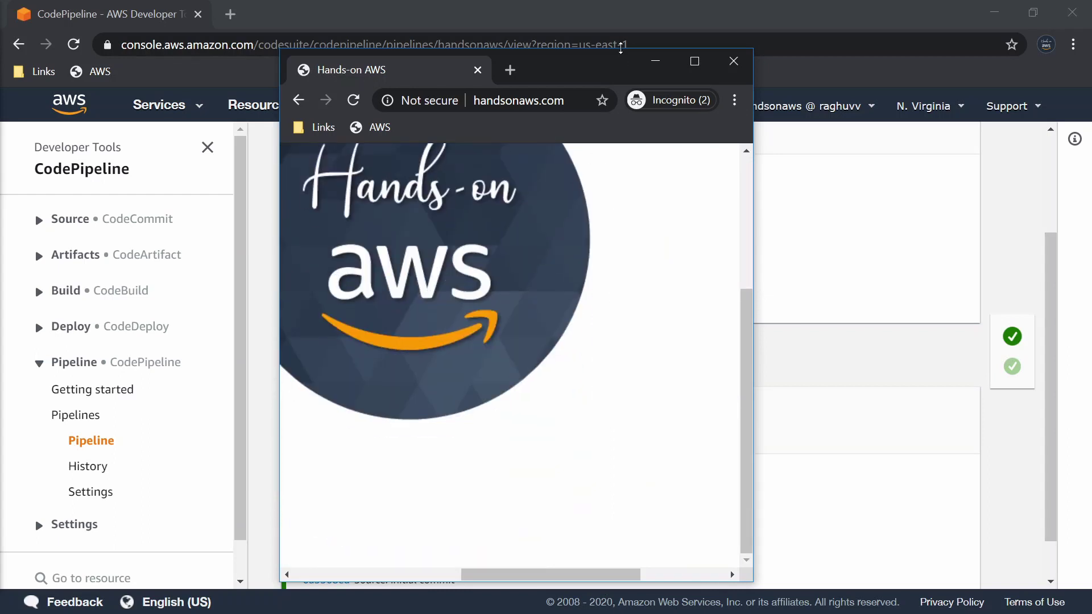
pyautogui.doubleClick(621, 60)
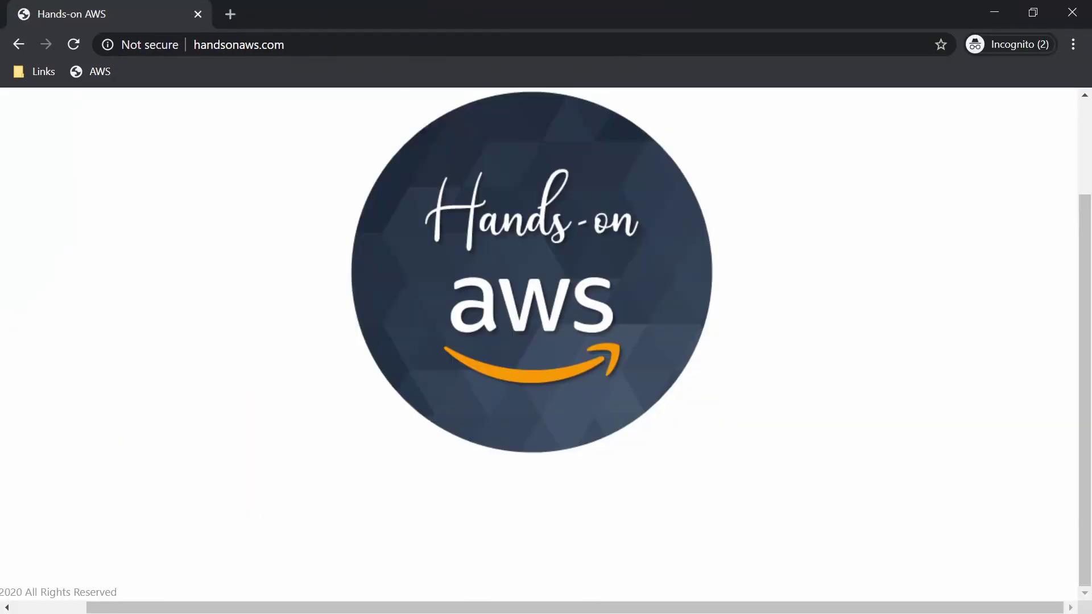
# Switch to Visual Studio Code, open index.html from the handsonaws folder, and review its image and footer markup.
pyautogui.hotkey('alt', 'Tab')
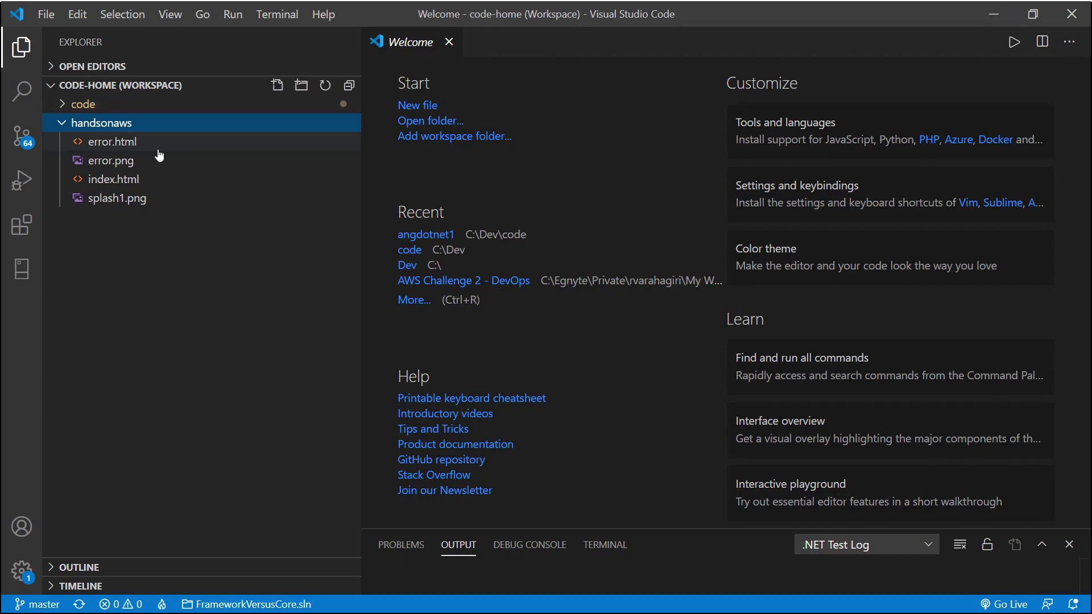
pyautogui.click(116, 179)
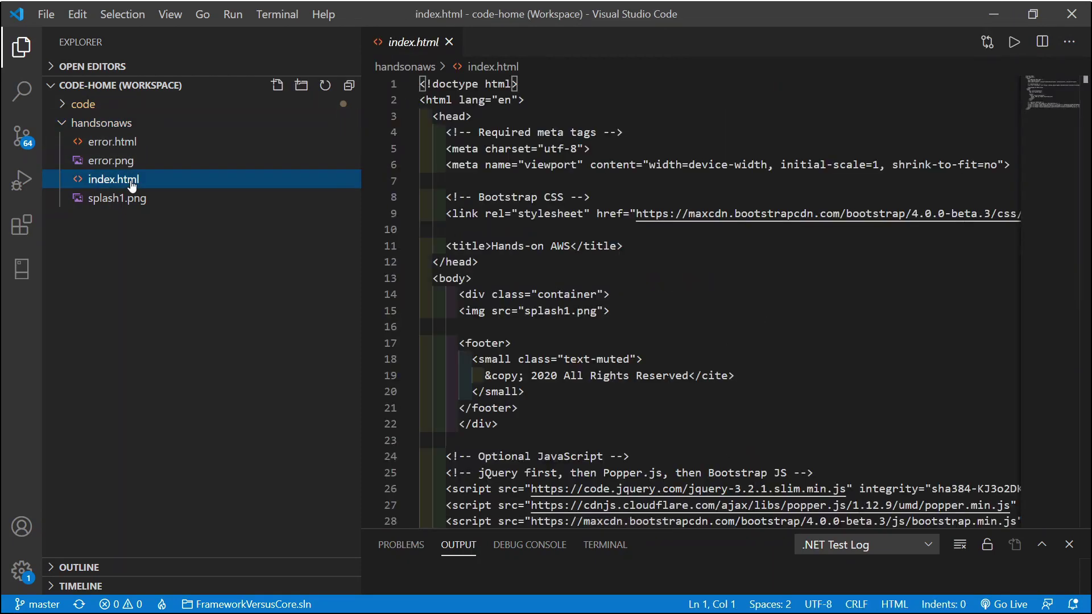
pyautogui.scroll(-2, 756, 279)
pyautogui.scroll(2, 756, 278)
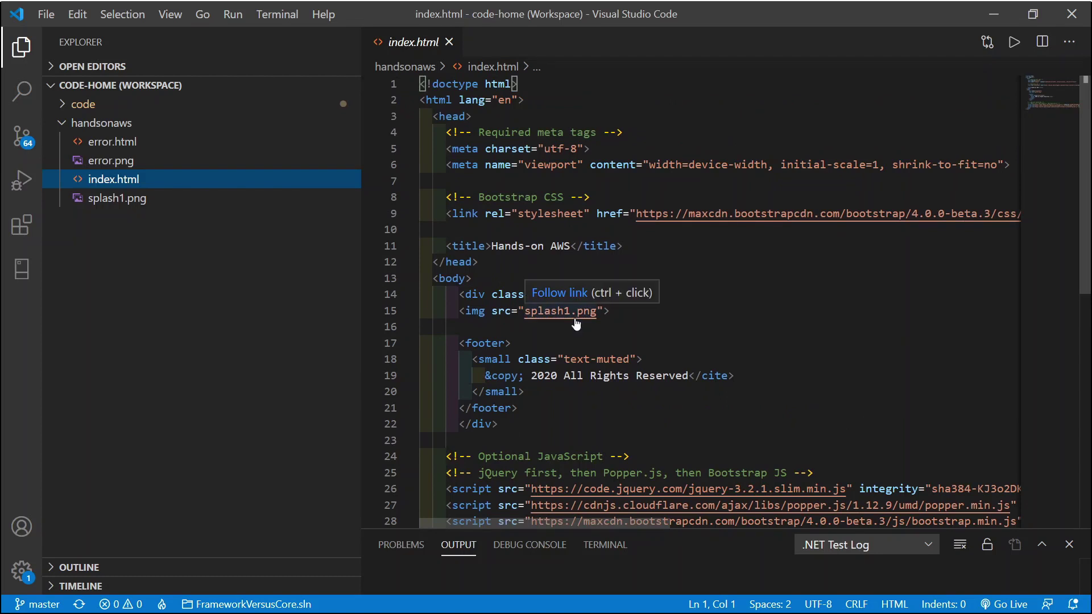
pyautogui.click(721, 348)
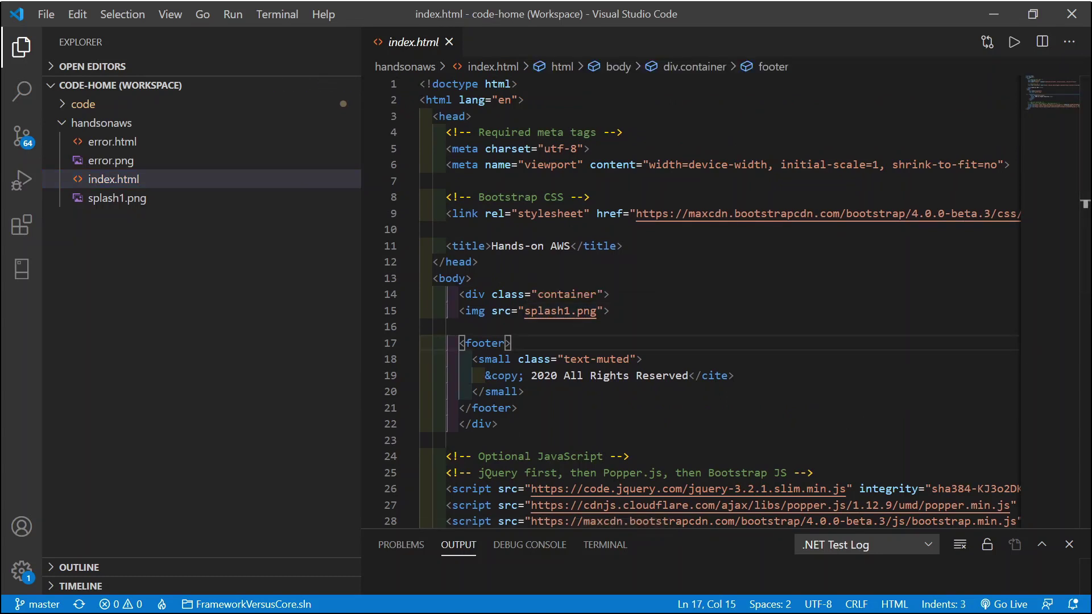
# Add an h1 heading "Hands-on AWS" with class display-3 below the splash1.png image in index.html.
pyautogui.hotkey('alt', 'Tab')
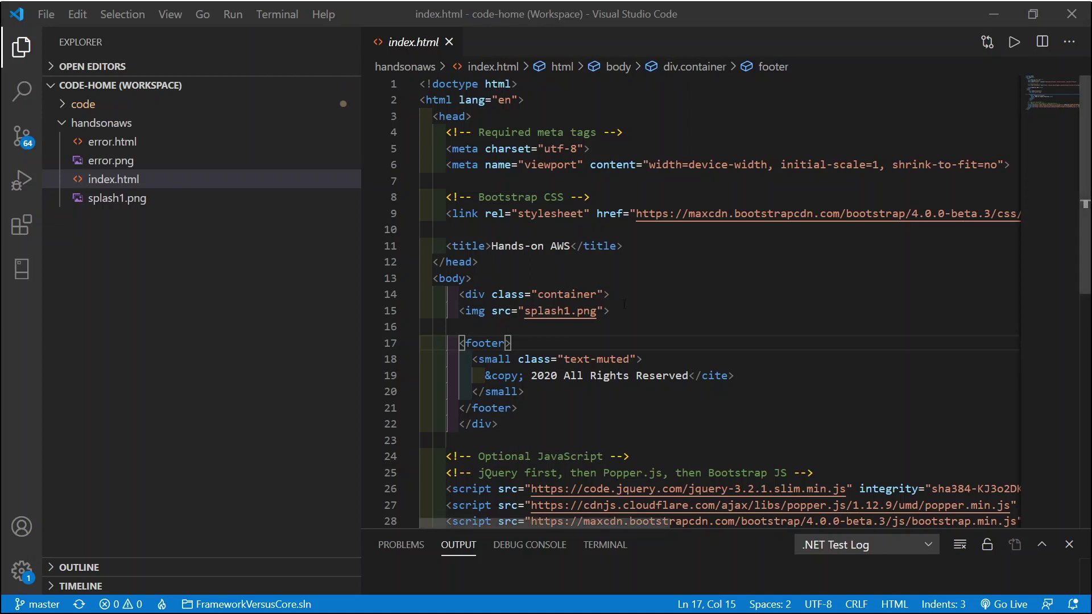
pyautogui.click(646, 313)
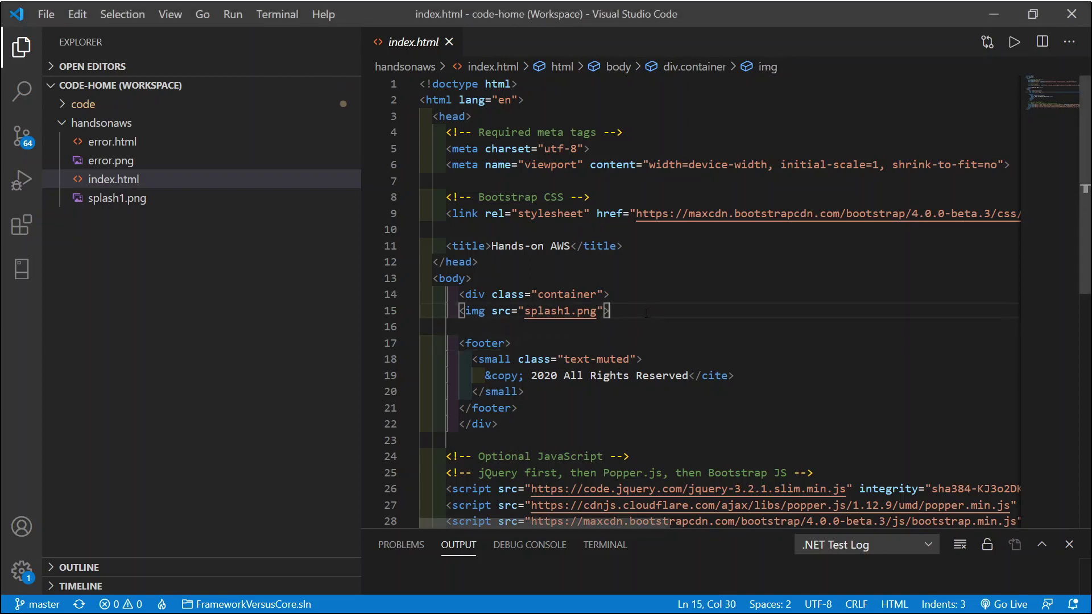
pyautogui.press('Return')
pyautogui.press('Return')
pyautogui.write('<h1 class="display-3">Hands-on AWS</h1>')
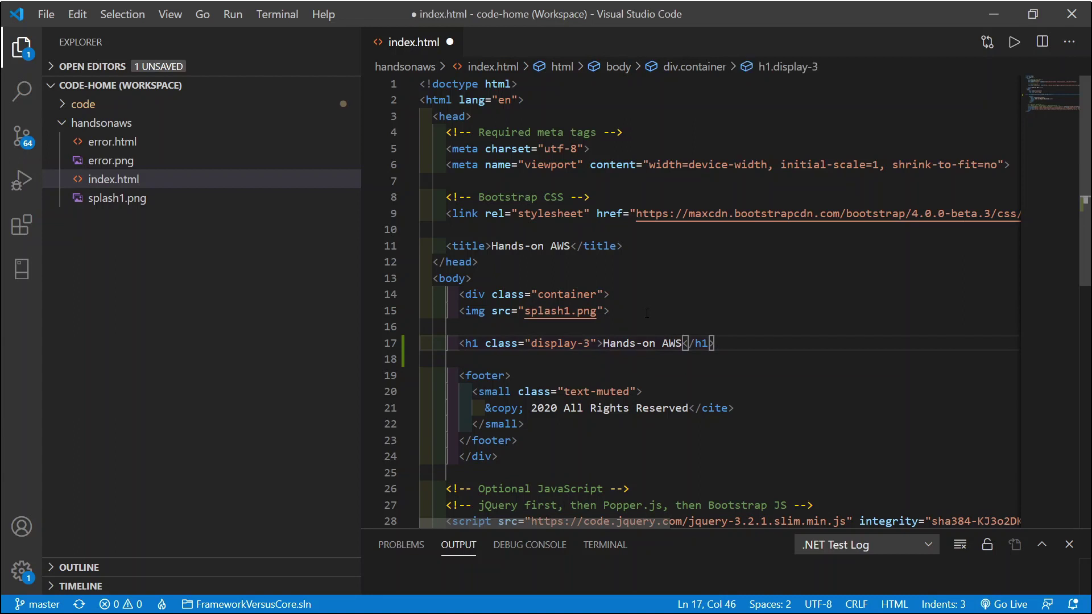
# Add a paragraph with class lead under the heading, reading "Demos, tutorials and examples on AWS with hands-on exercises.".
pyautogui.press('Return')
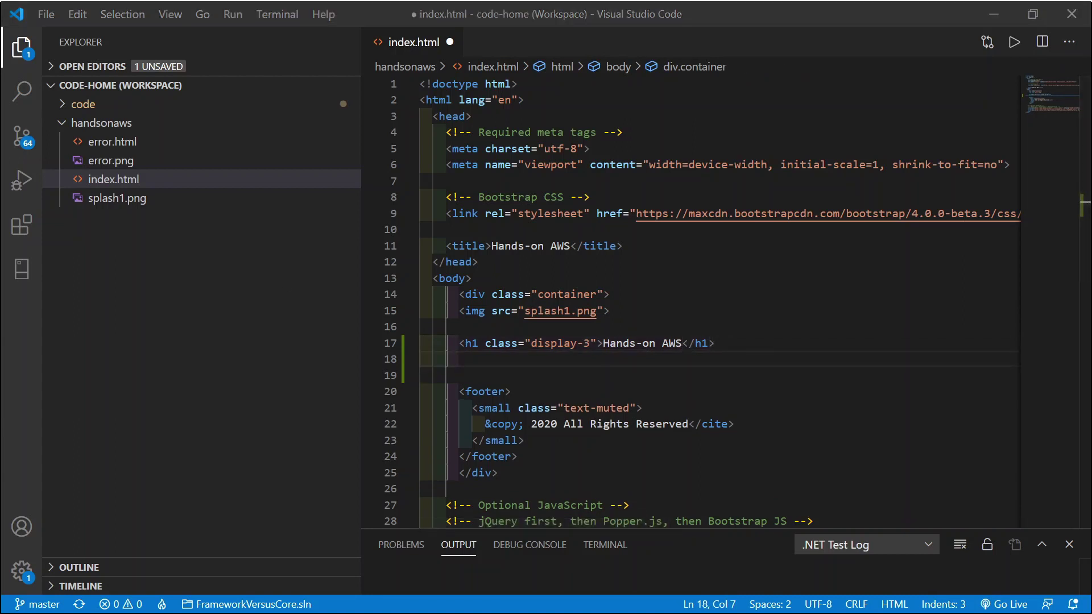
pyautogui.click(489, 362)
pyautogui.write('<p class="lead">   Demos, tutorials and examples on AWS with hands-on exercises. </p>')
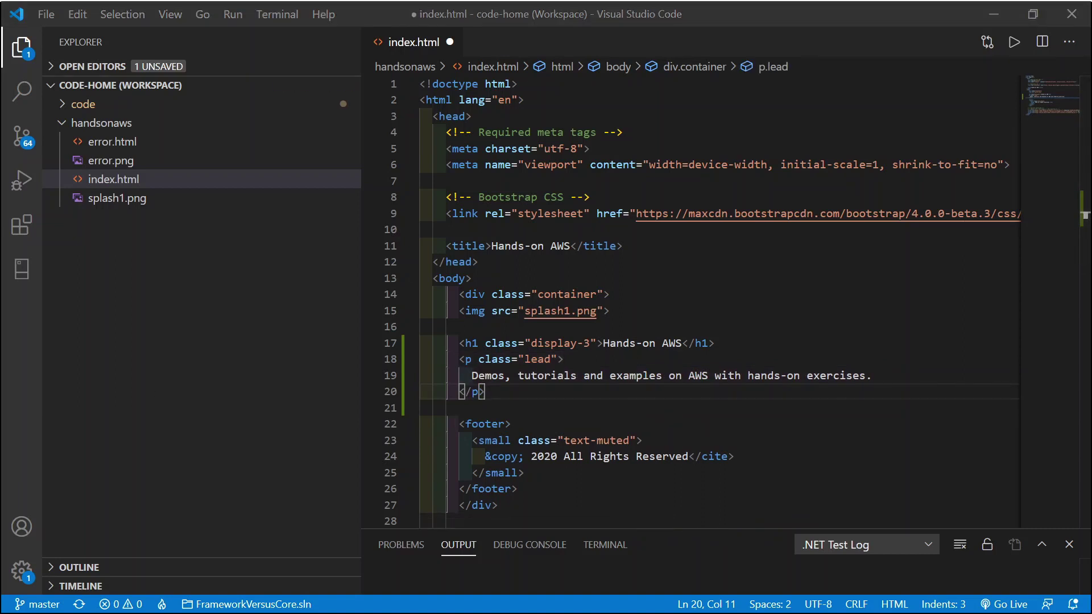
# Add class="img-fluid" and alt="Responsive image" to the splash1.png image tag and save index.html.
pyautogui.click(638, 311)
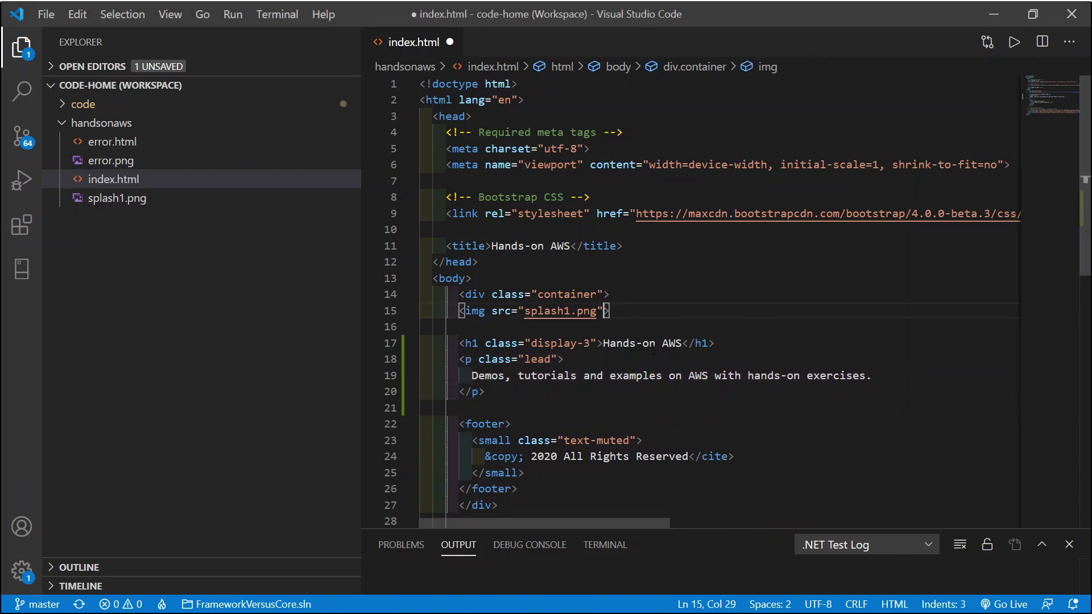
pyautogui.write('class="img-fluid" alt="Responsive image"')
pyautogui.click(603, 343)
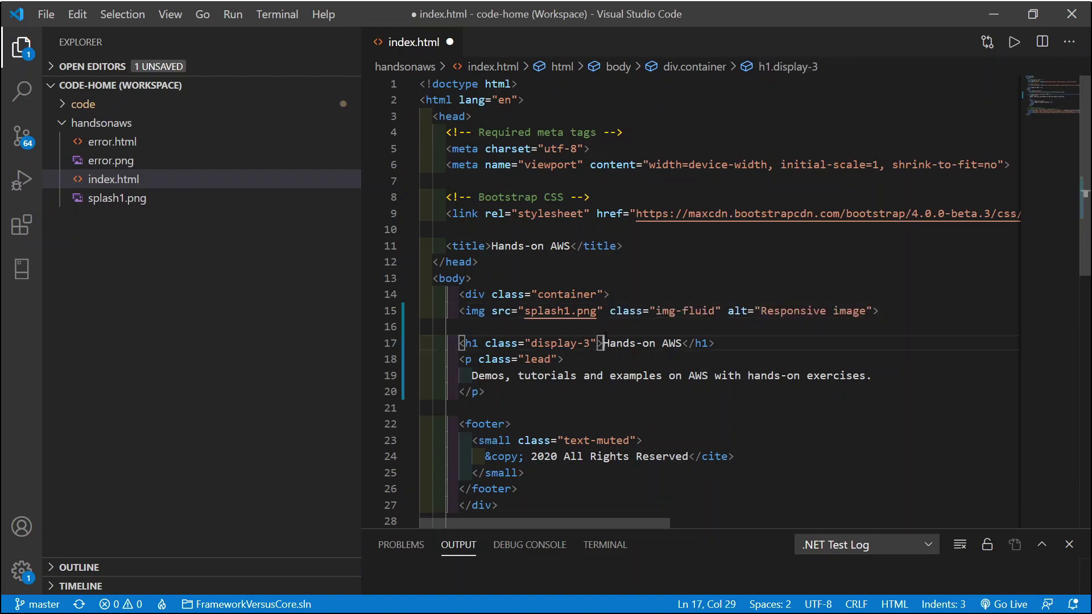
pyautogui.hotkey('ctrl', 's')
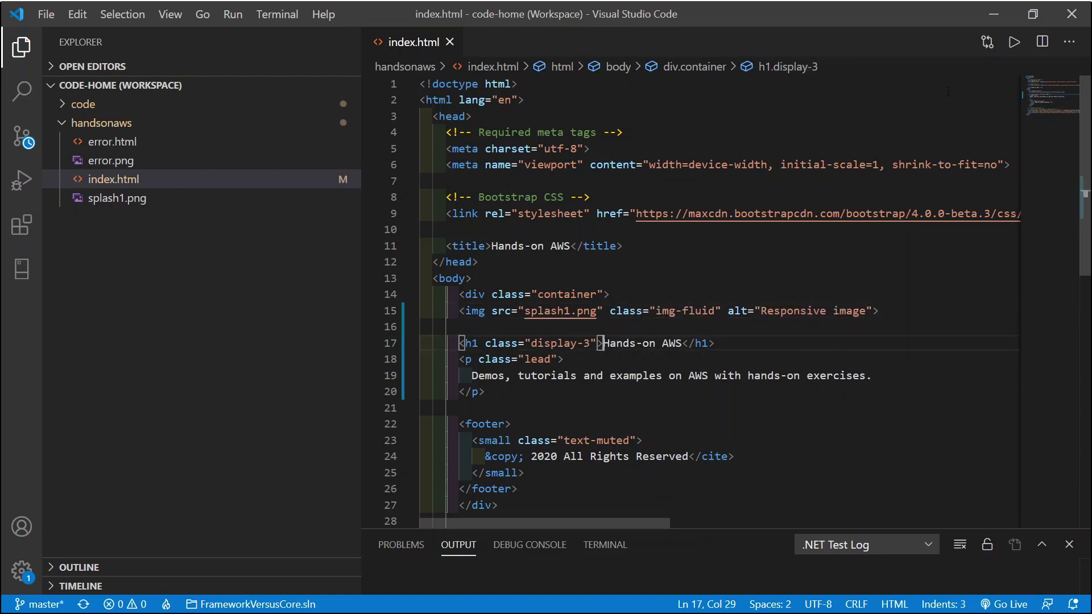
# Minimize the editor and the incognito window, and look over the handsonaws pipeline's Source and Deploy stages in CodePipeline.
pyautogui.click(993, 17)
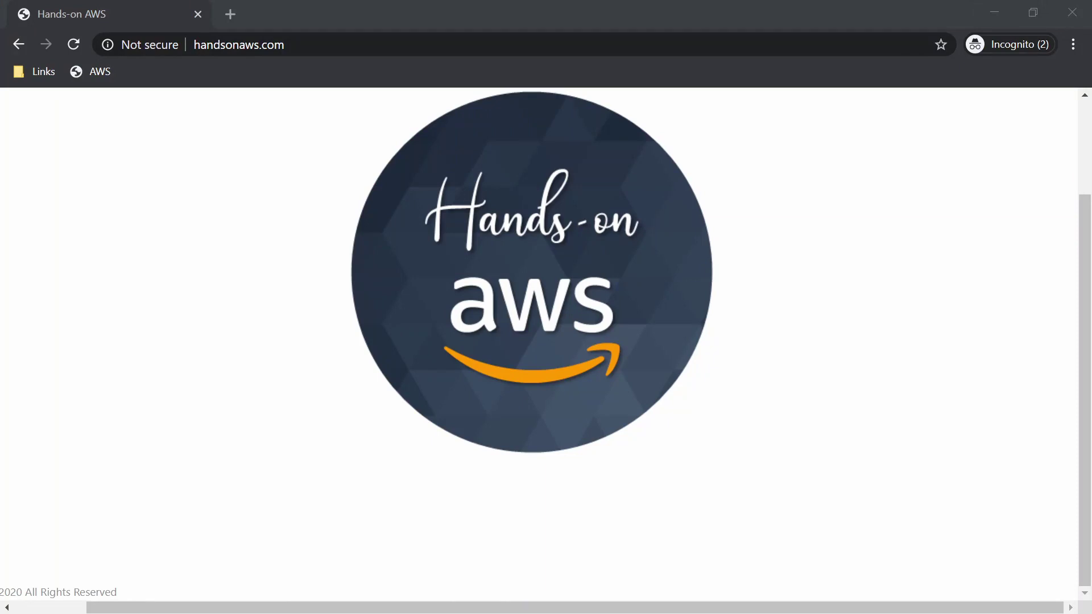
pyautogui.doubleClick(528, 22)
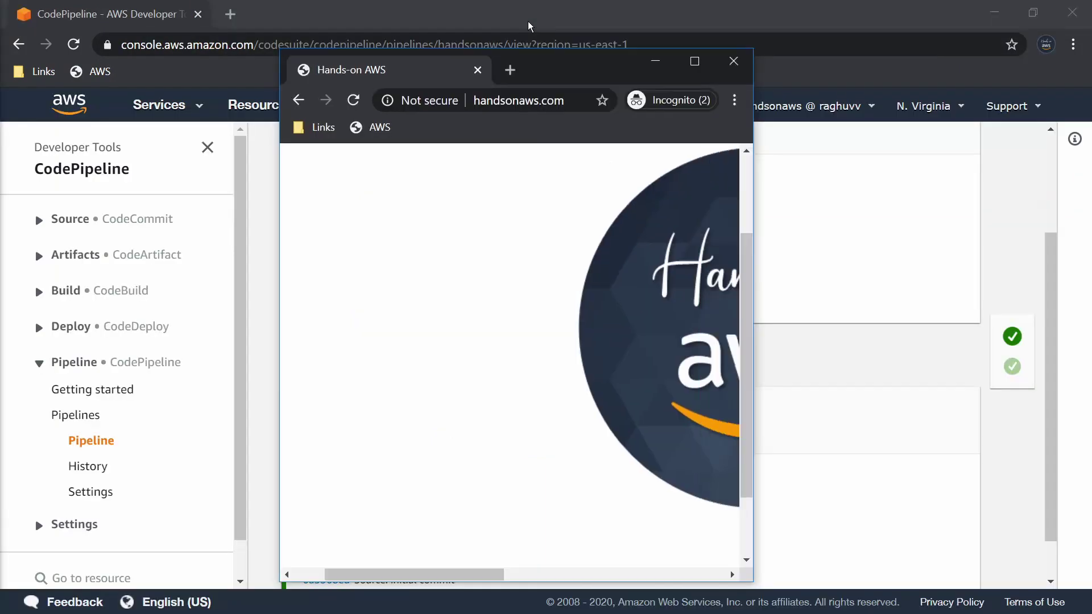
pyautogui.click(654, 62)
pyautogui.scroll(3, 573, 371)
pyautogui.scroll(-2, 574, 372)
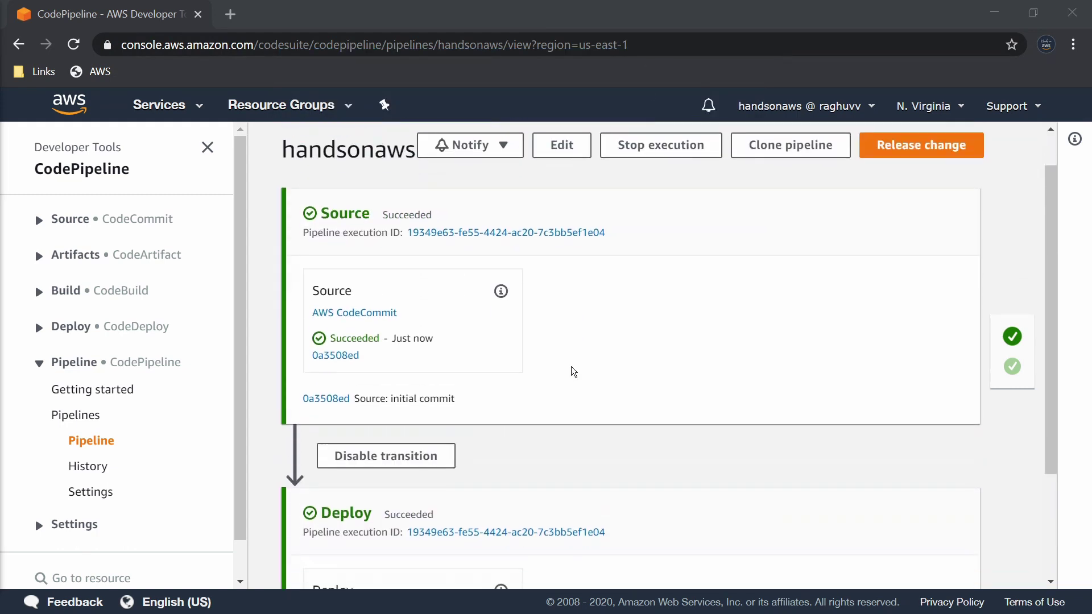
pyautogui.scroll(1, 574, 371)
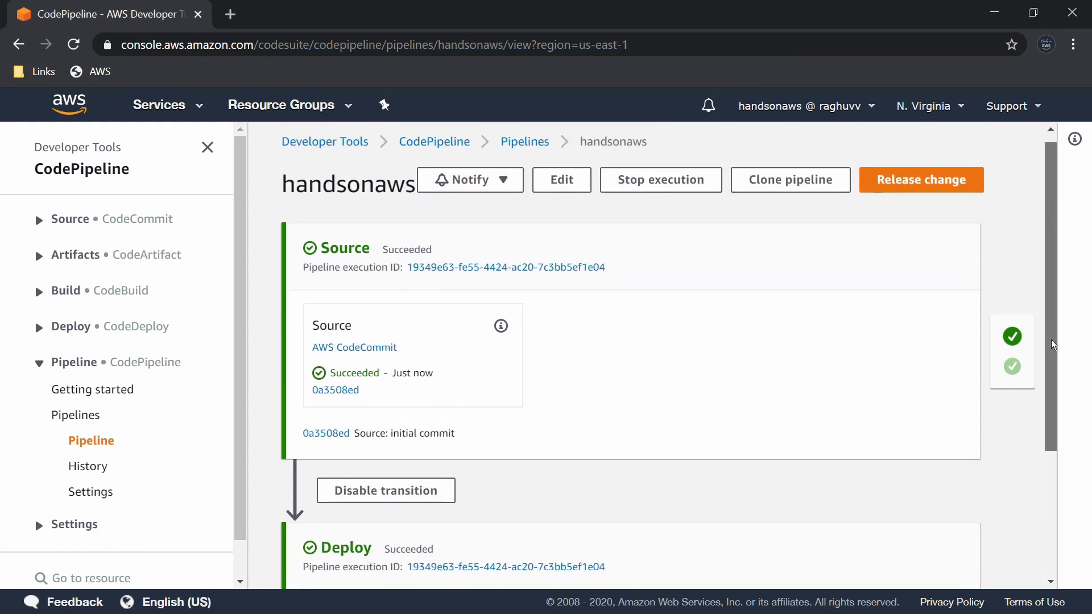
pyautogui.moveTo(1053, 334); pyautogui.dragTo(1053, 391)
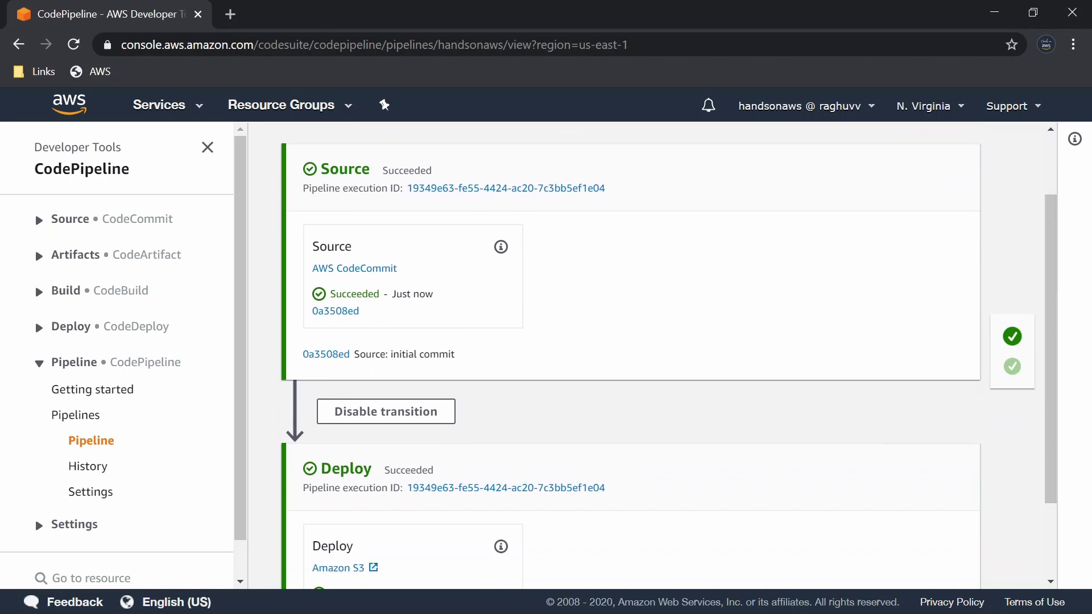
# Switch to Cmder, check the handsonaws repository with git status, and stage the changes with git add *.
pyautogui.hotkey('alt', 'Tab')
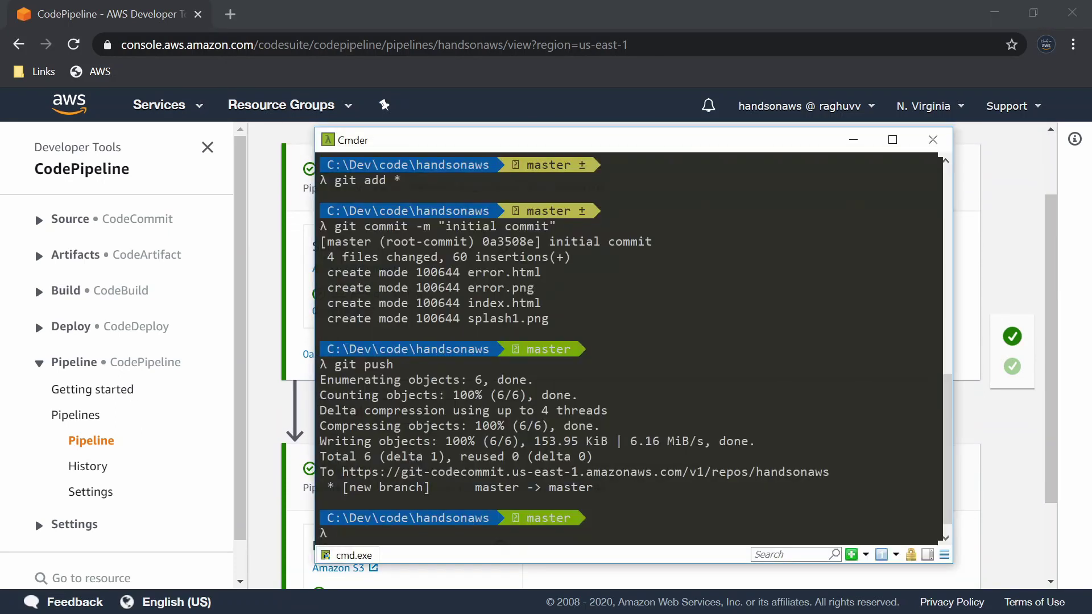
pyautogui.moveTo(734, 149); pyautogui.dragTo(758, 150)
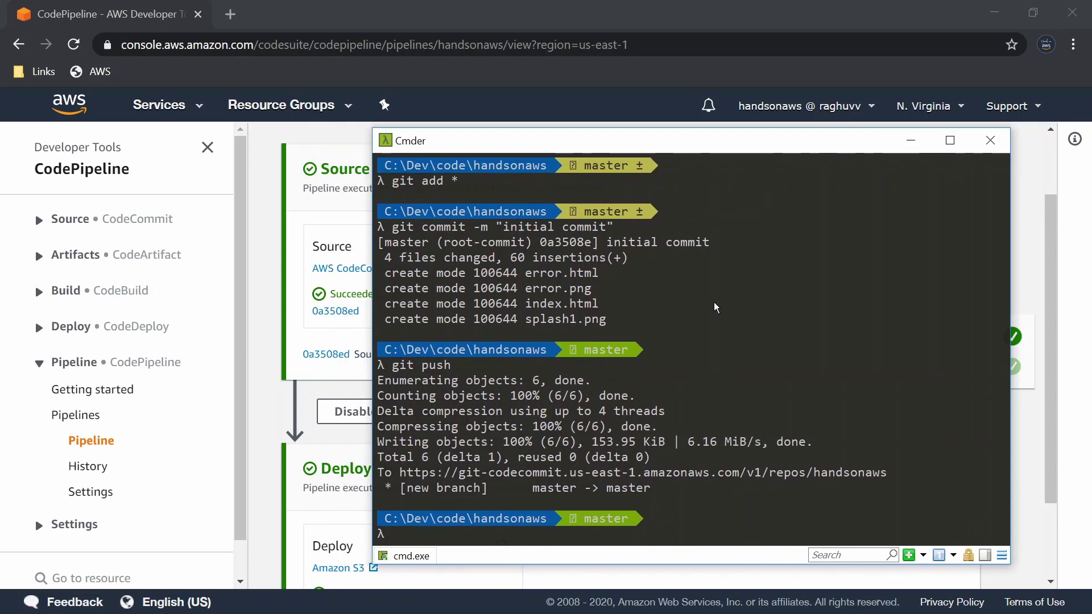
pyautogui.write('git status')
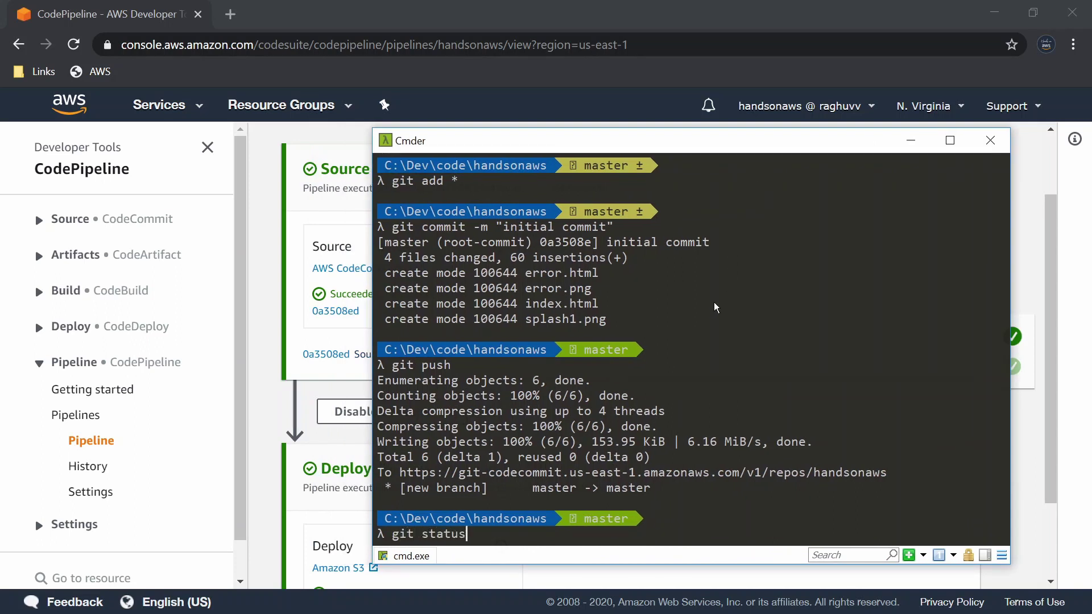
pyautogui.press('Return')
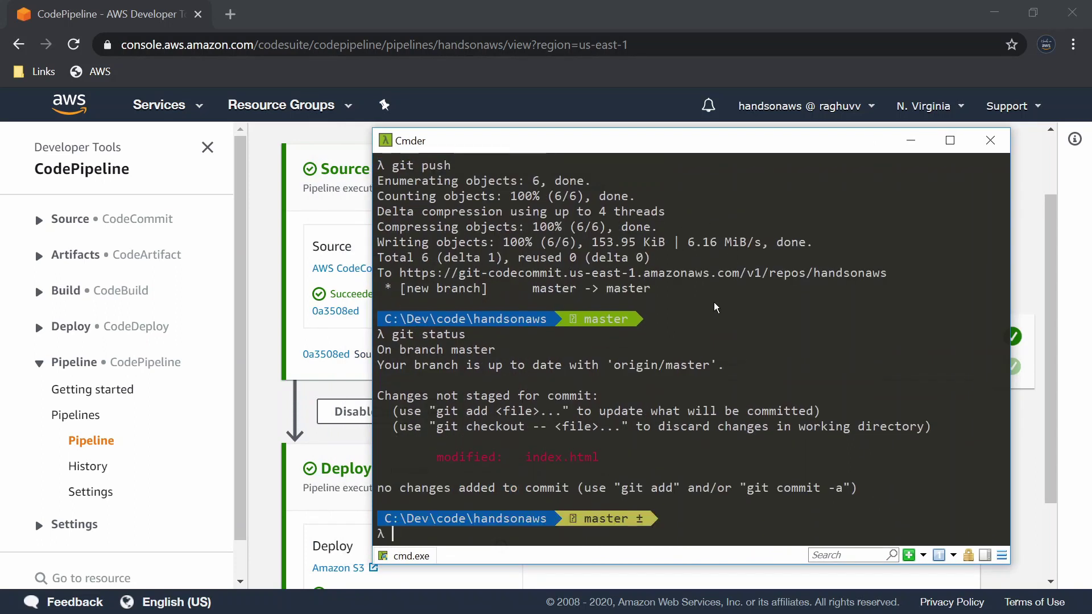
pyautogui.write('git add *')
pyautogui.press('Return')
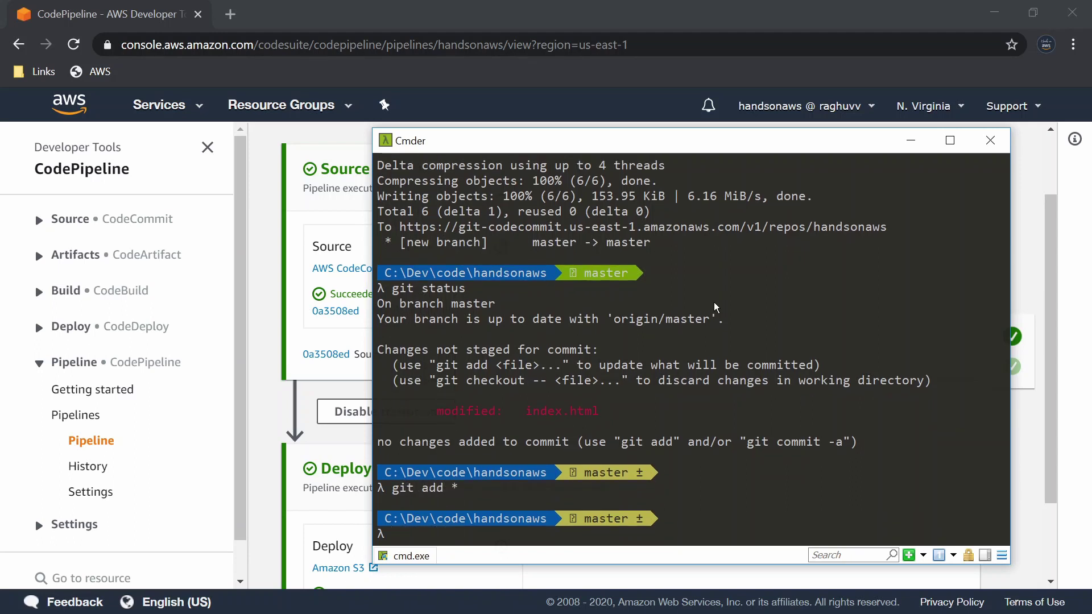
# Commit the staged changes in the handsonaws repository with the message "first edit".
pyautogui.write('git commit -m "first edit')
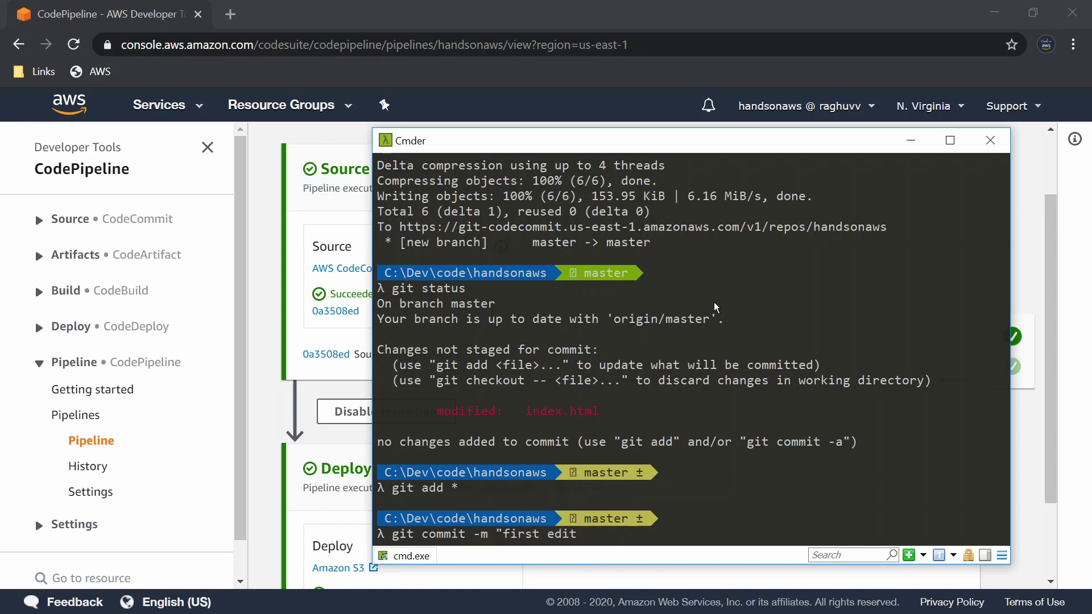
pyautogui.write('"')
pyautogui.press('Return')
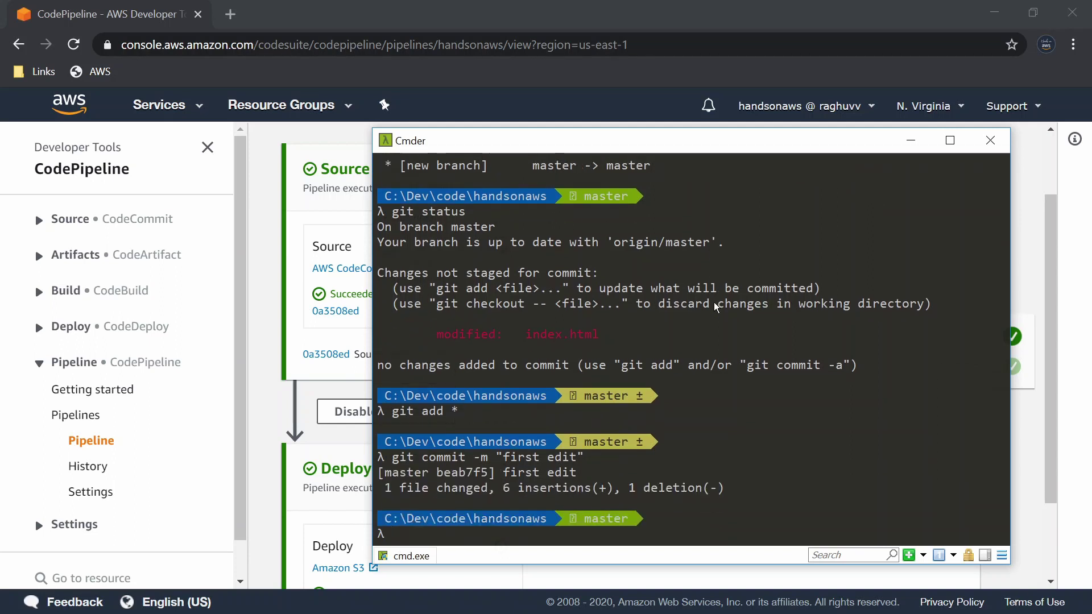
# Check the repository with git status and push the commit to CodeCommit with git push.
pyautogui.write('git ')
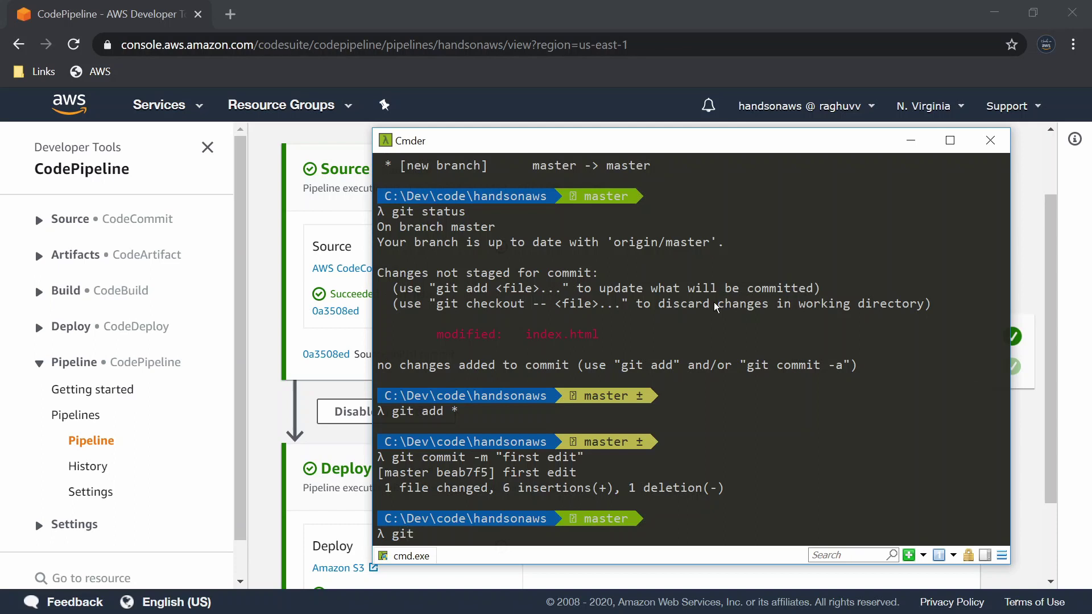
pyautogui.write('status')
pyautogui.press('Return')
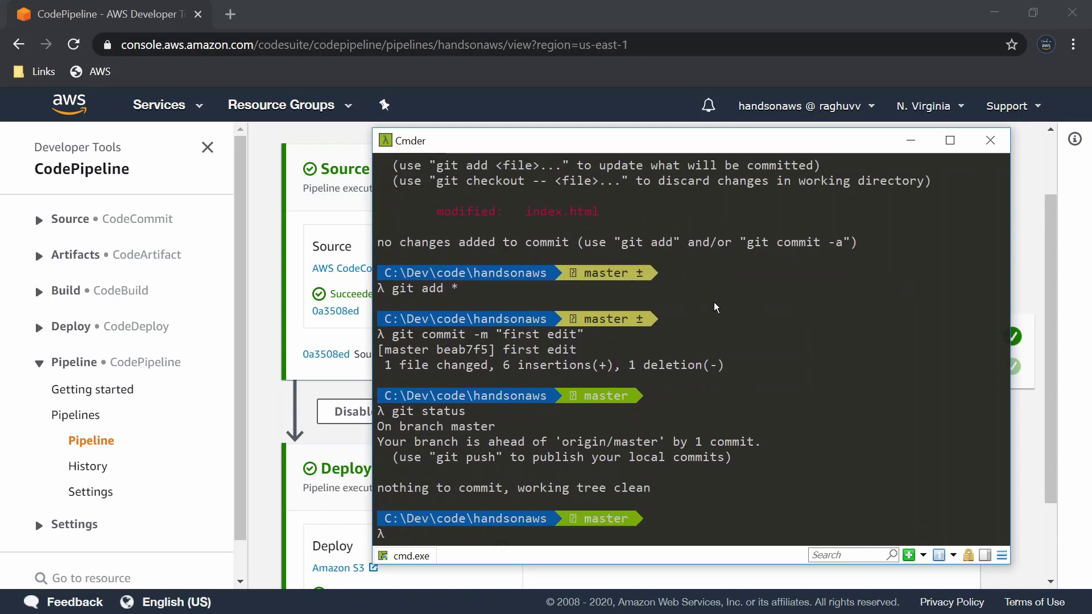
pyautogui.write('git')
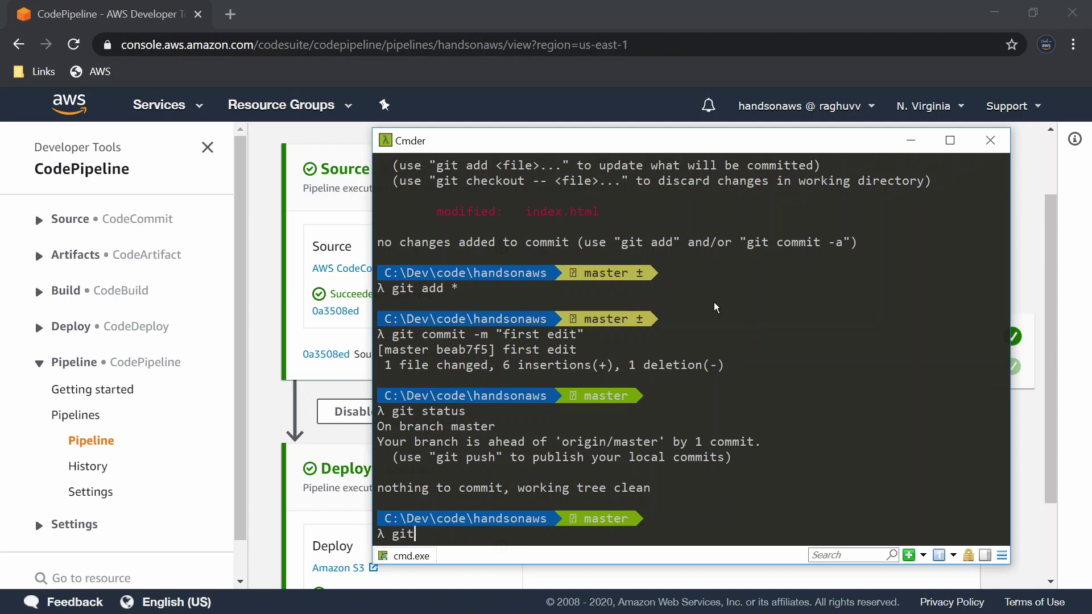
pyautogui.write(' push')
pyautogui.press('Return')
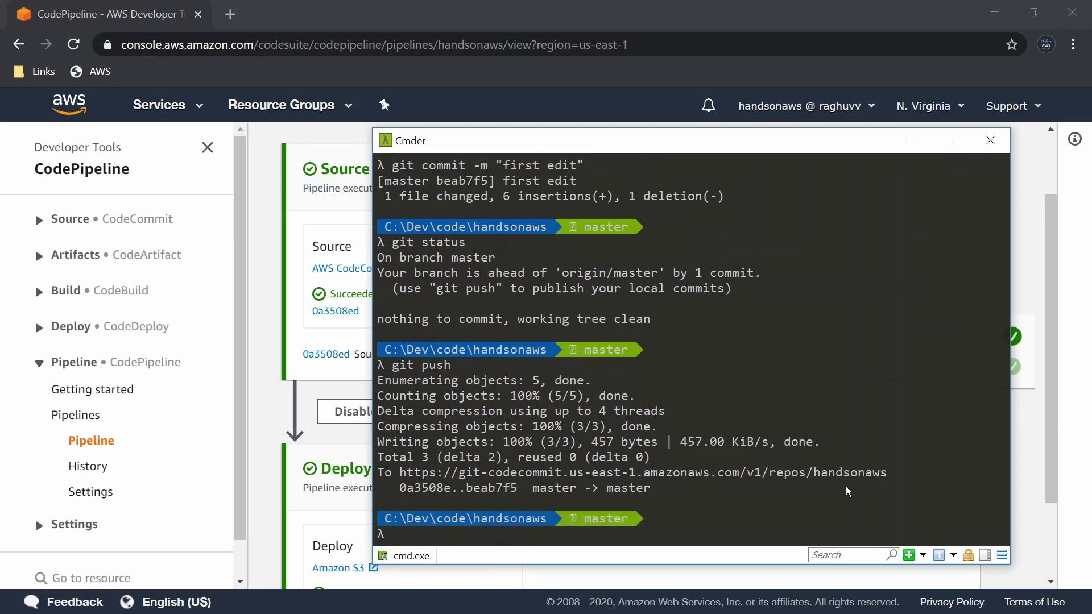
# Minimize the terminal and check the pipeline's Source and Deploy stage statuses and commit messages after the push.
pyautogui.click(912, 138)
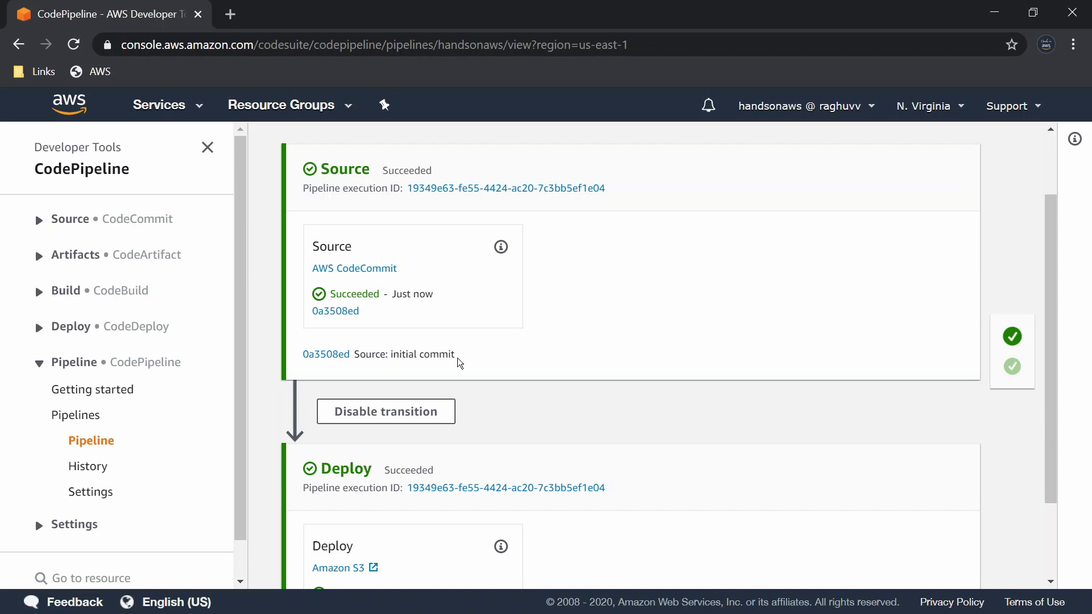
pyautogui.moveTo(457, 358); pyautogui.dragTo(392, 353)
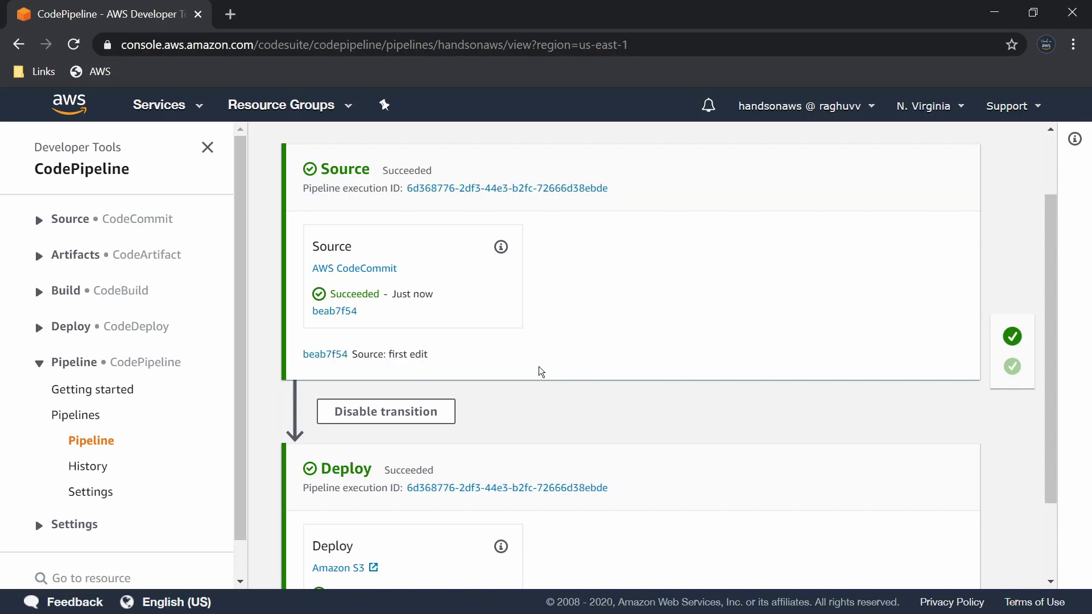
pyautogui.scroll(-2, 431, 409)
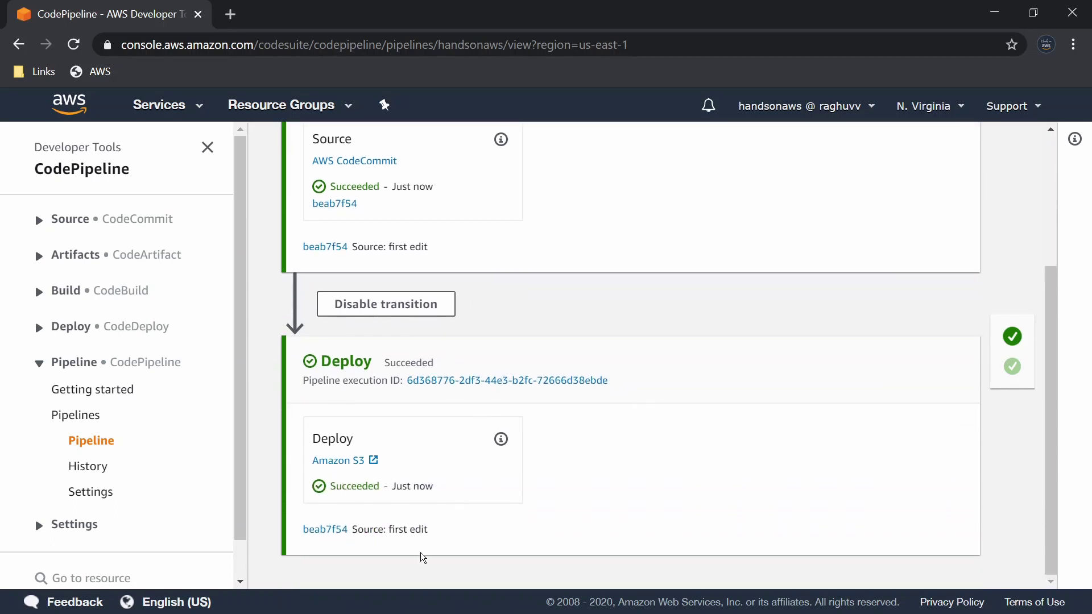
pyautogui.scroll(3, 430, 528)
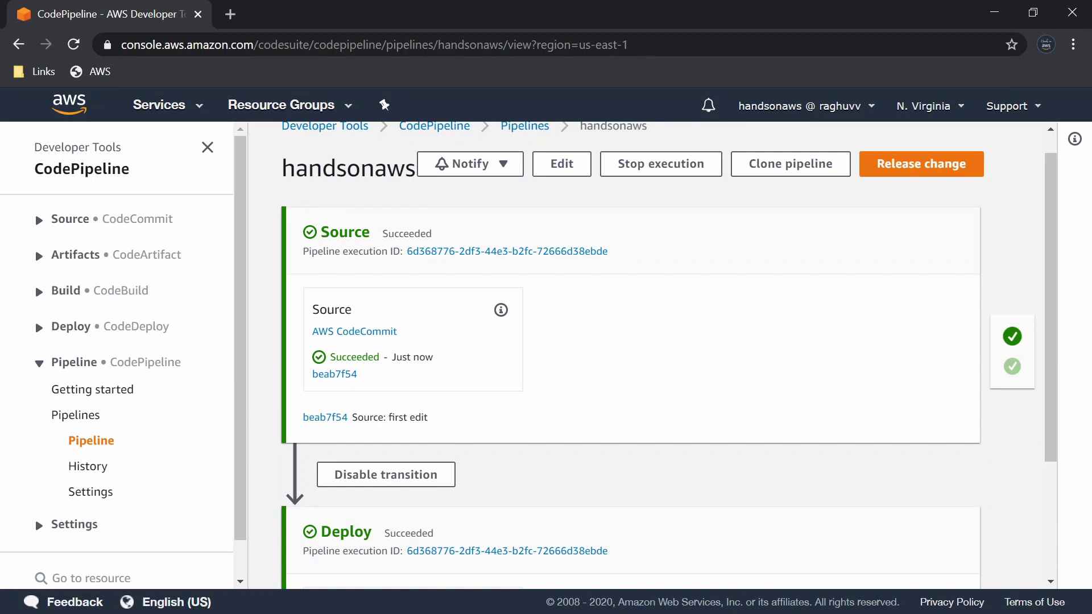
# Switch to the incognito window and reload handsonaws.com to view the updated page.
pyautogui.hotkey('alt', 'Tab')
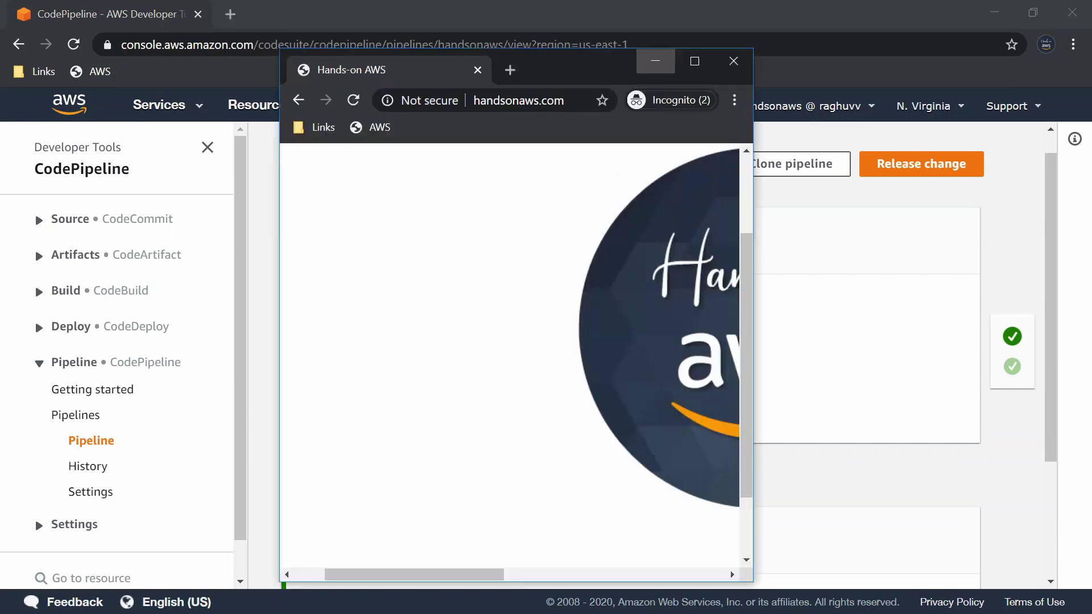
pyautogui.click(558, 104)
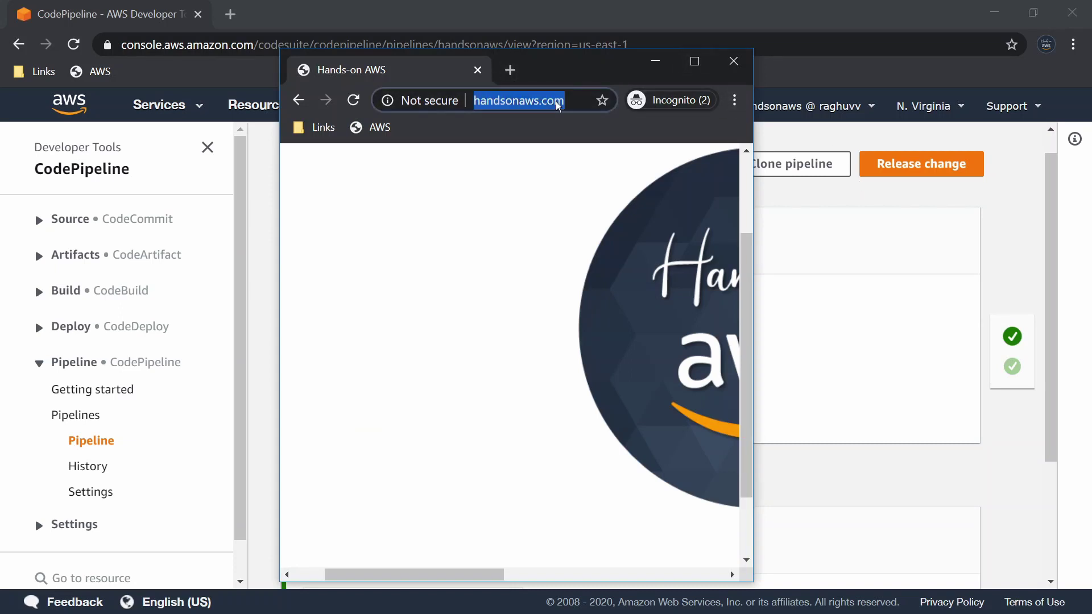
pyautogui.click(352, 101)
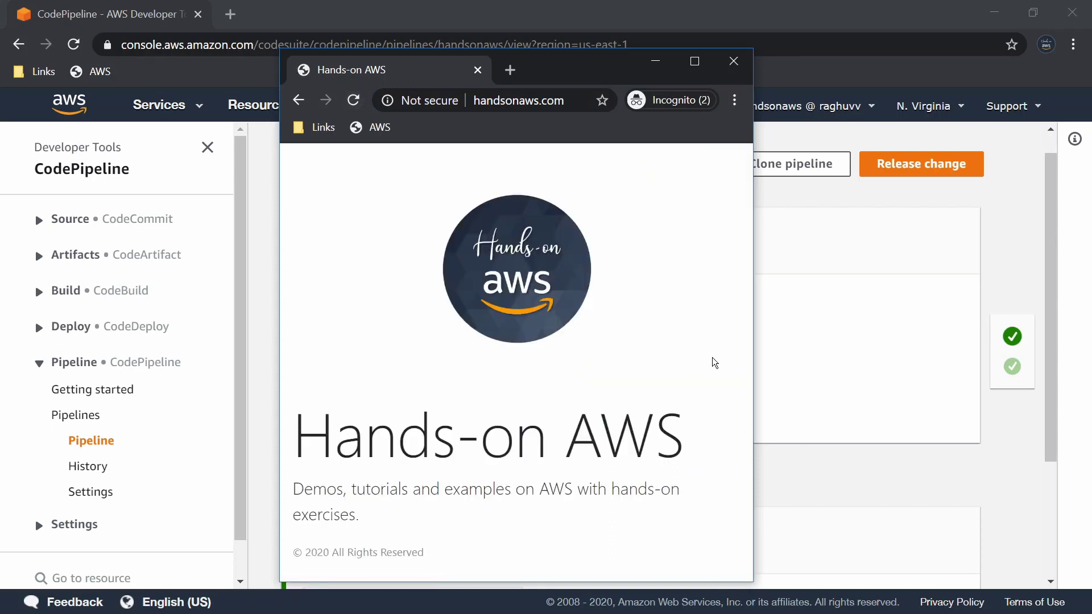
# Widen, maximize, restore and narrow the incognito window to check how the updated page adapts to different sizes.
pyautogui.moveTo(751, 363); pyautogui.dragTo(1021, 360)
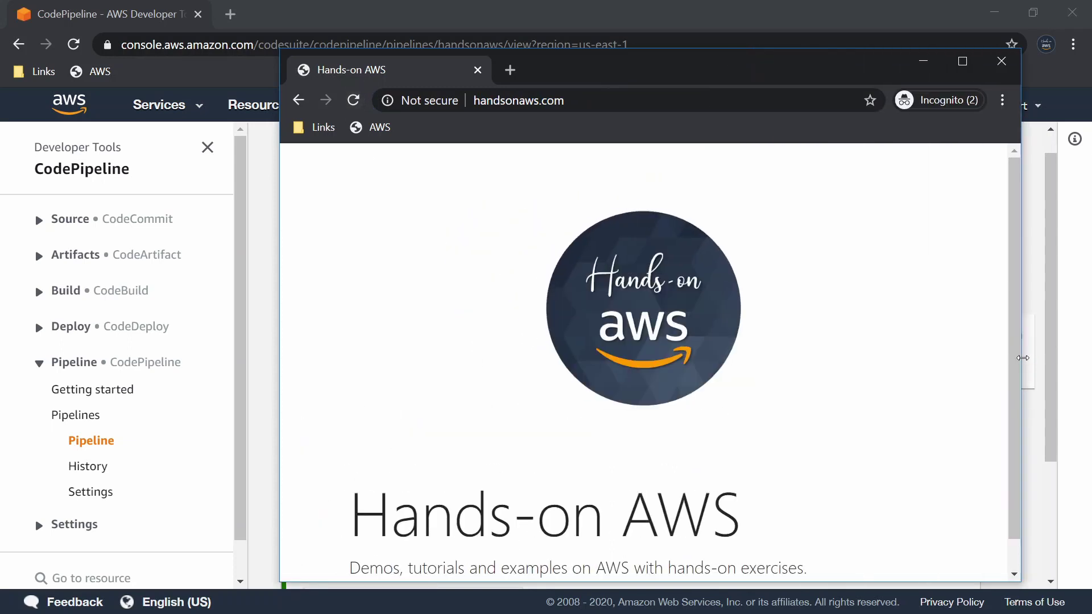
pyautogui.click(963, 70)
pyautogui.scroll(-3, 637, 328)
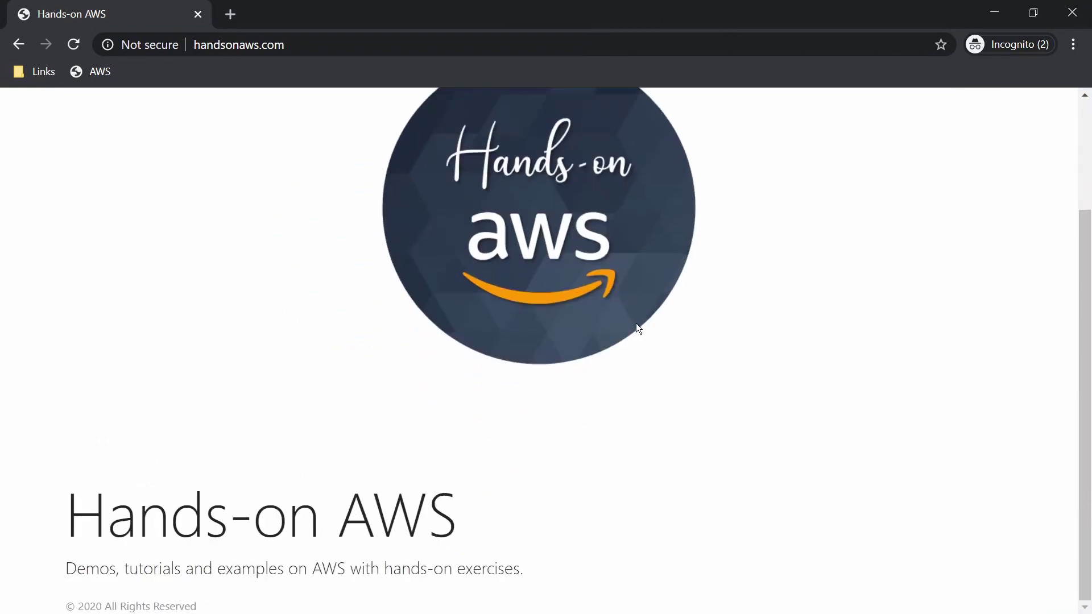
pyautogui.doubleClick(647, 15)
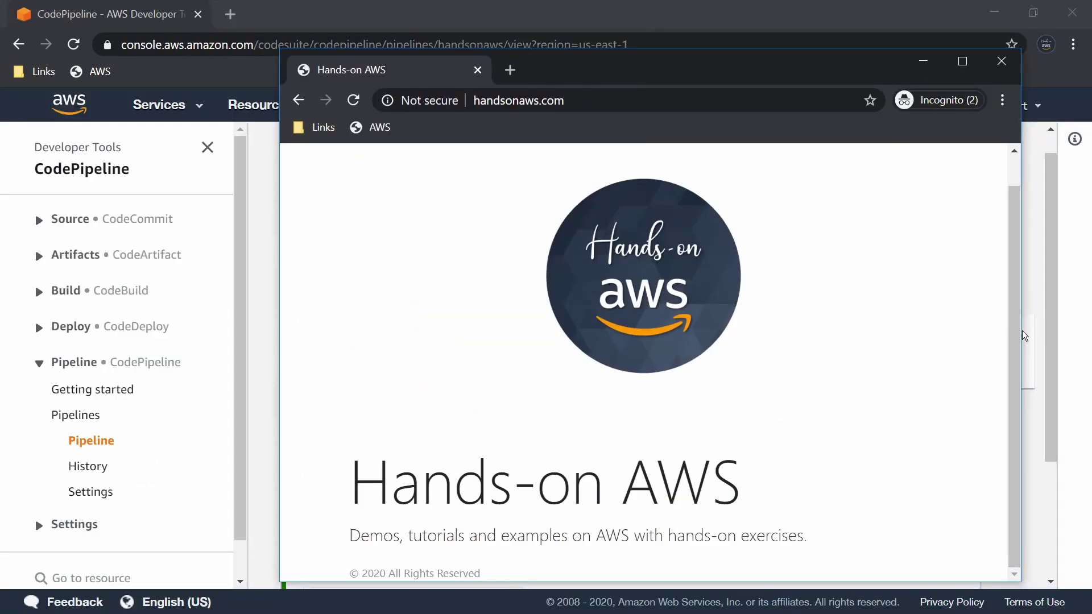
pyautogui.moveTo(1021, 336); pyautogui.dragTo(751, 326)
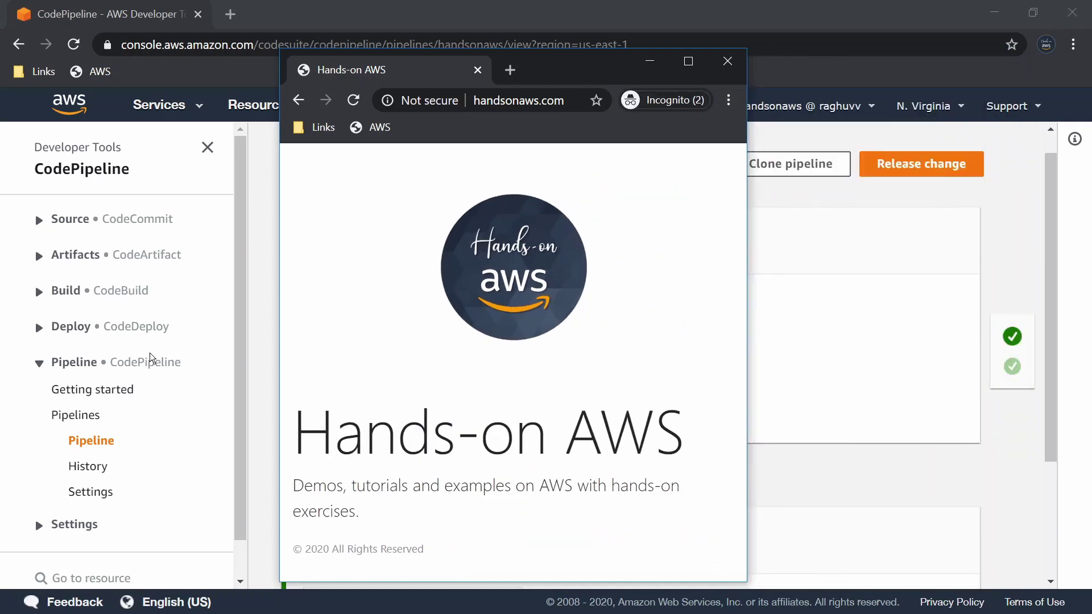